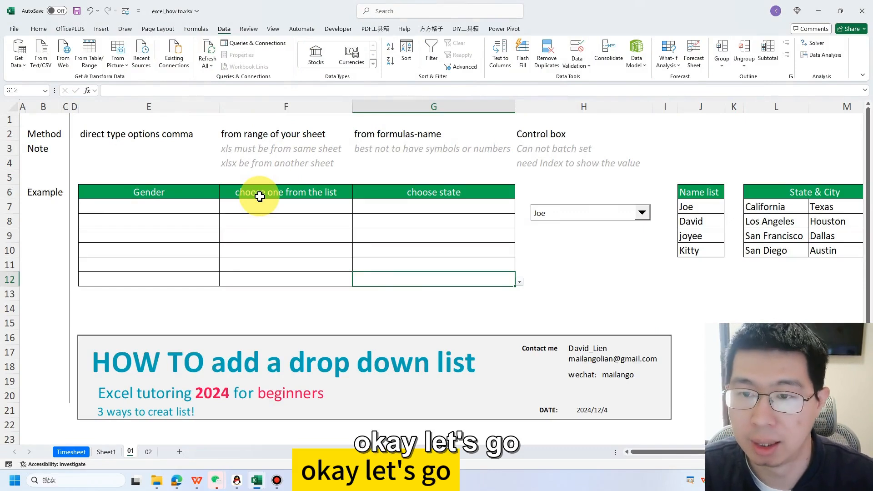
# - Show the options in the existing Gender dropdown of cell E7
pyautogui.click(200, 208)
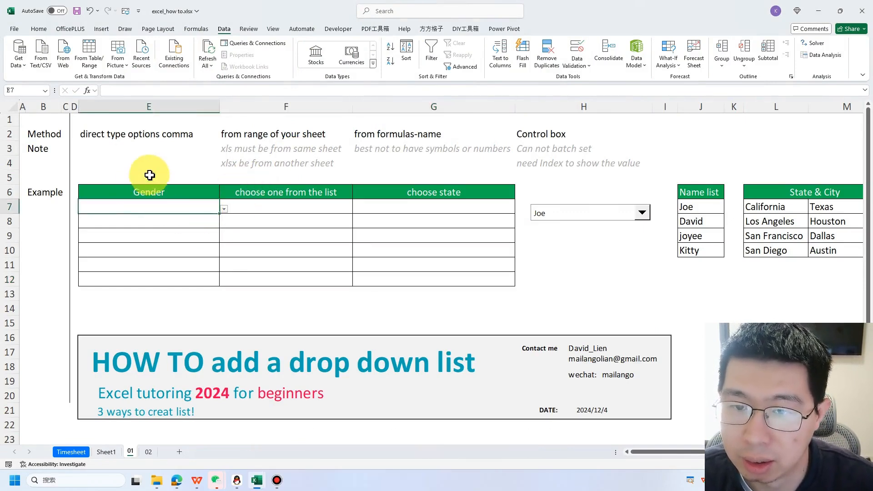
pyautogui.click(223, 210)
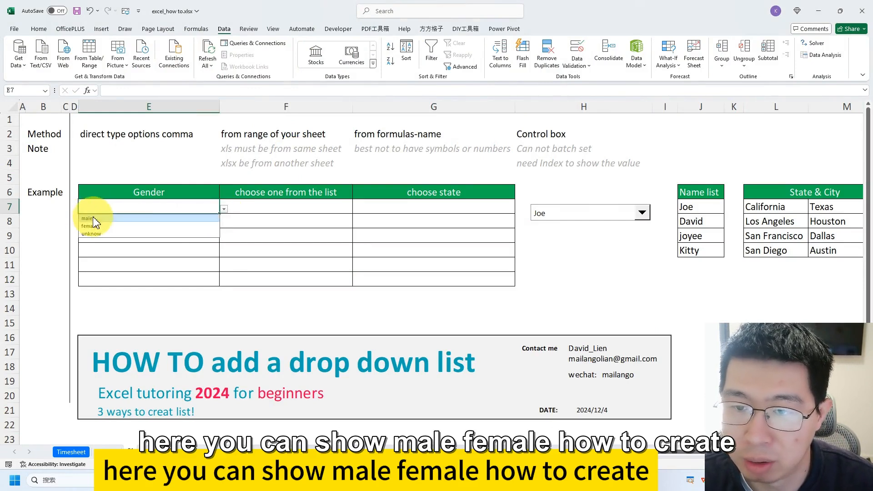
pyautogui.click(197, 189)
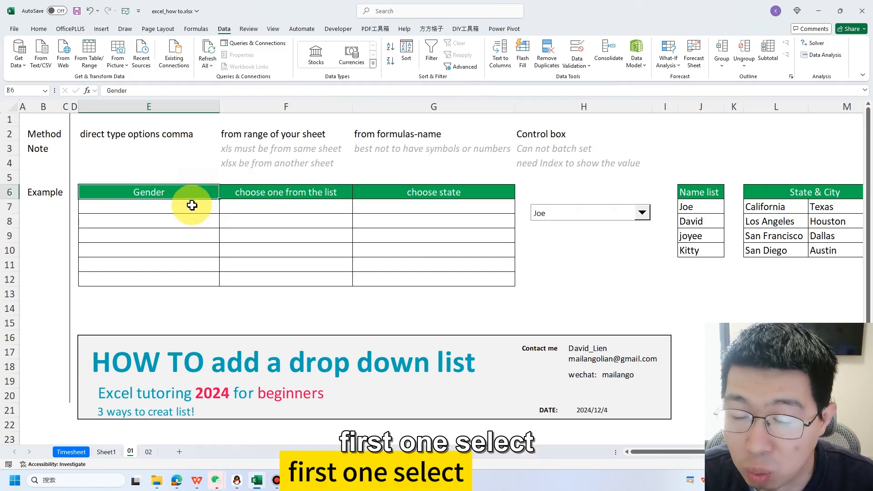
# - Set the data validation of the Gender cells E7:E12 to allow a List
pyautogui.click(191, 205)
pyautogui.moveTo(191, 208); pyautogui.dragTo(181, 280)
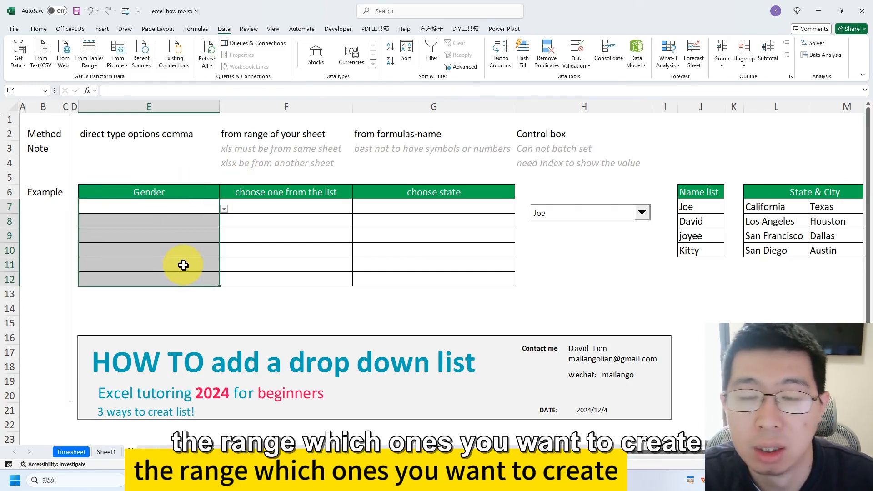
pyautogui.click(226, 30)
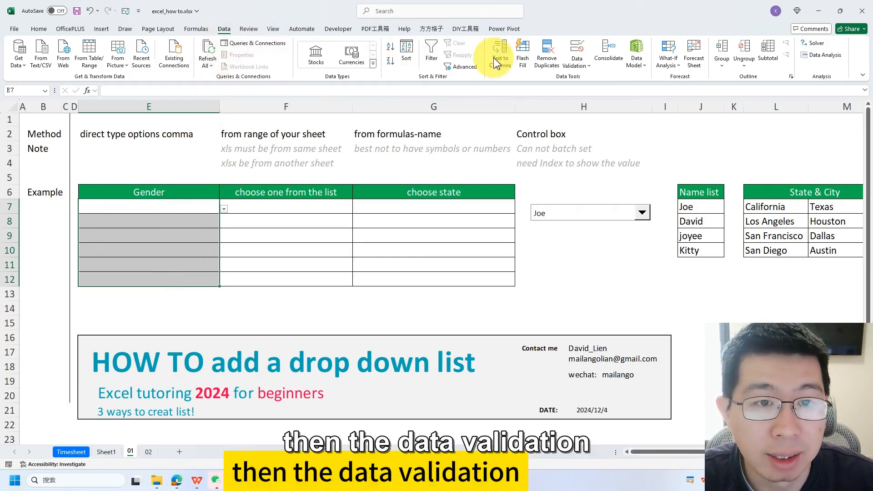
pyautogui.click(582, 64)
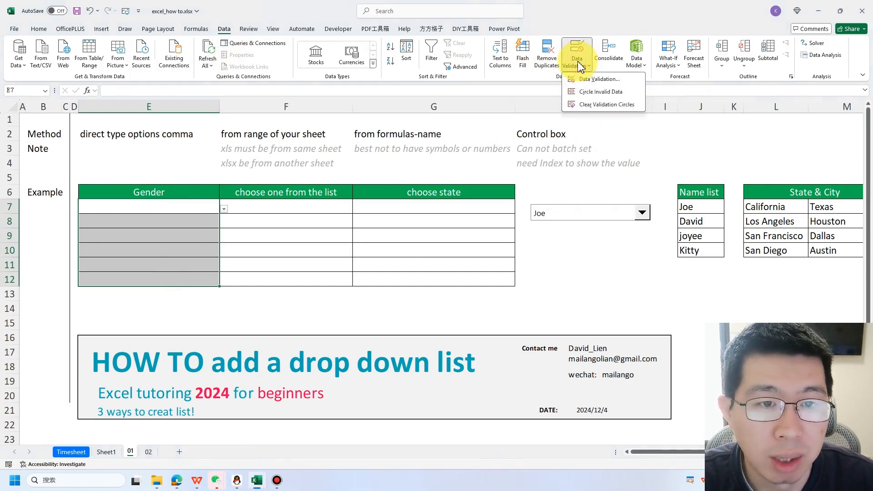
pyautogui.click(603, 82)
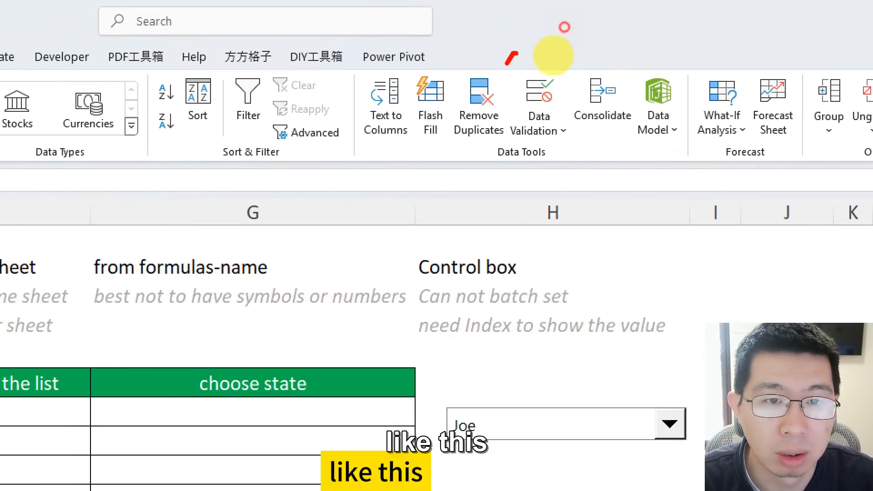
pyautogui.moveTo(505, 63); pyautogui.dragTo(522, 25)
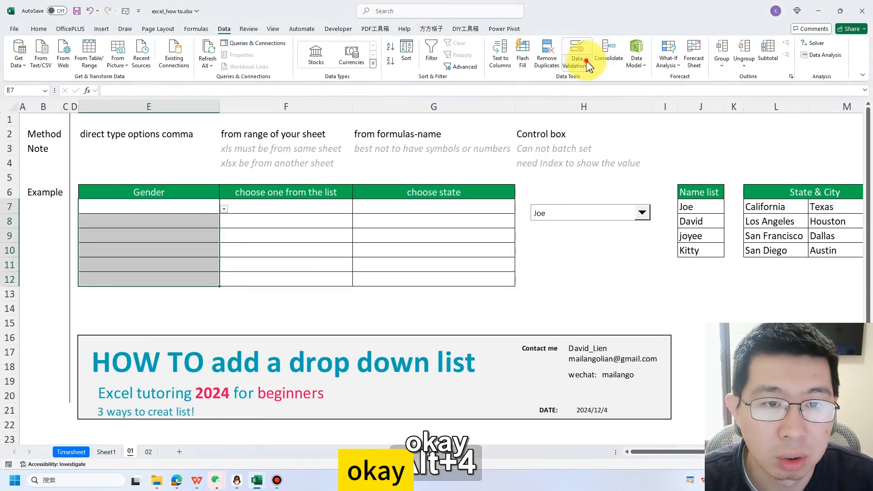
pyautogui.click(563, 131)
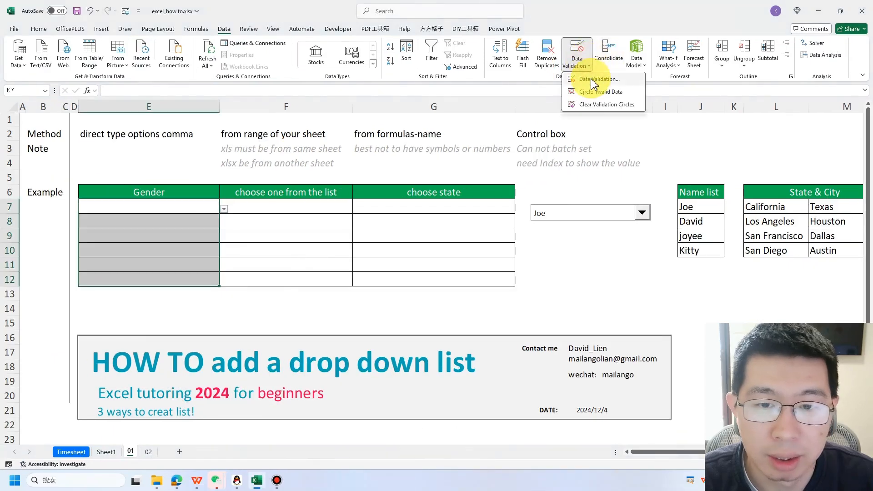
pyautogui.click(572, 166)
pyautogui.moveTo(506, 156); pyautogui.dragTo(428, 159)
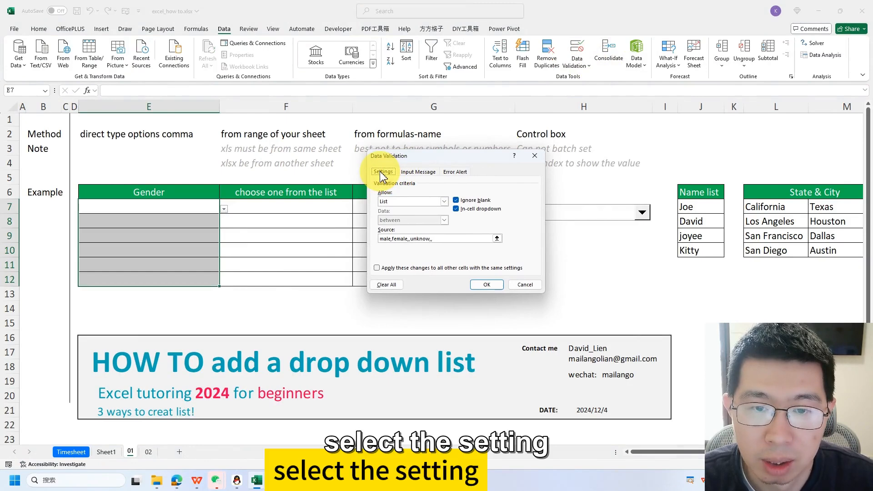
pyautogui.click(389, 201)
pyautogui.click(399, 207)
pyautogui.click(396, 203)
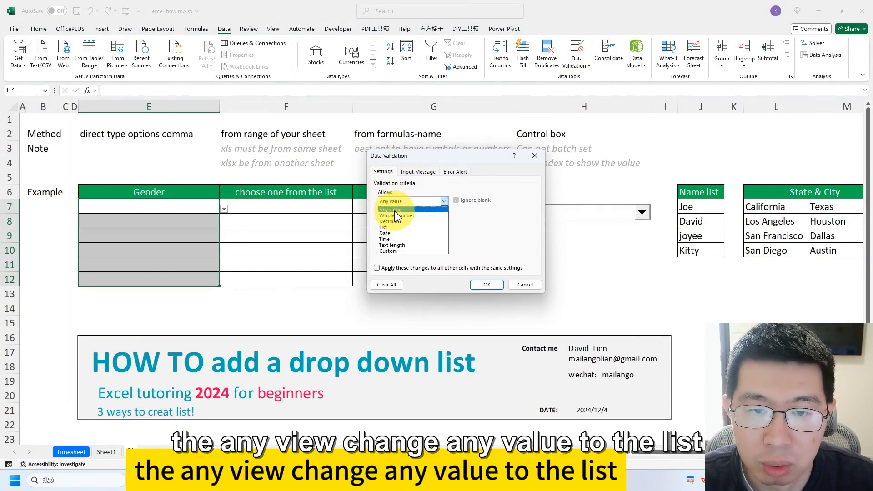
pyautogui.click(391, 227)
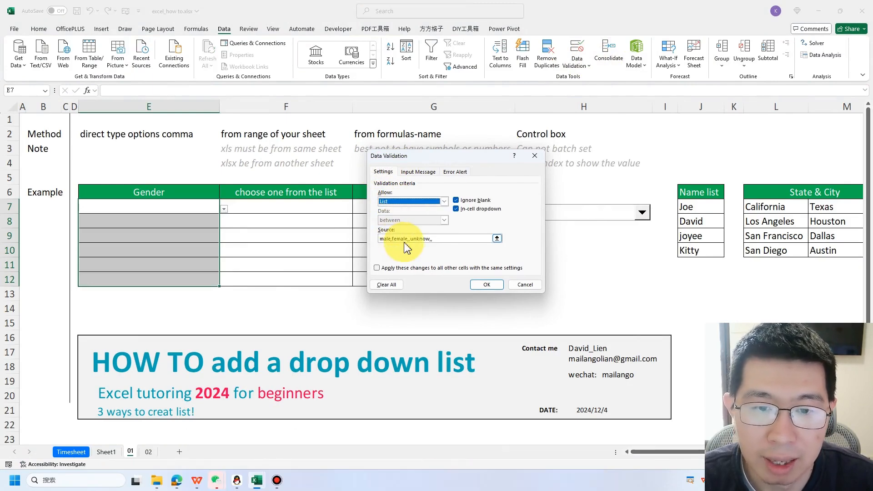
# - Replace the list source with the comma-separated options male,female,unknow and apply the validation
pyautogui.click(431, 240)
pyautogui.moveTo(439, 240); pyautogui.dragTo(311, 230)
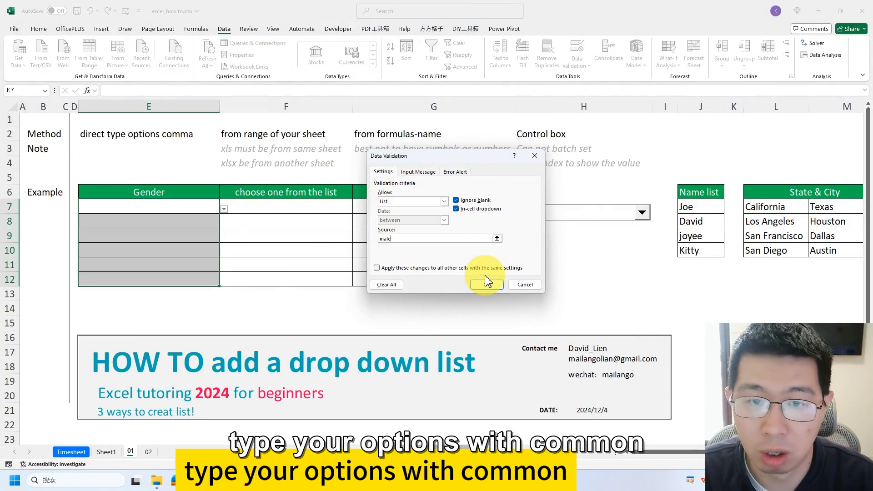
pyautogui.write('male,fe')
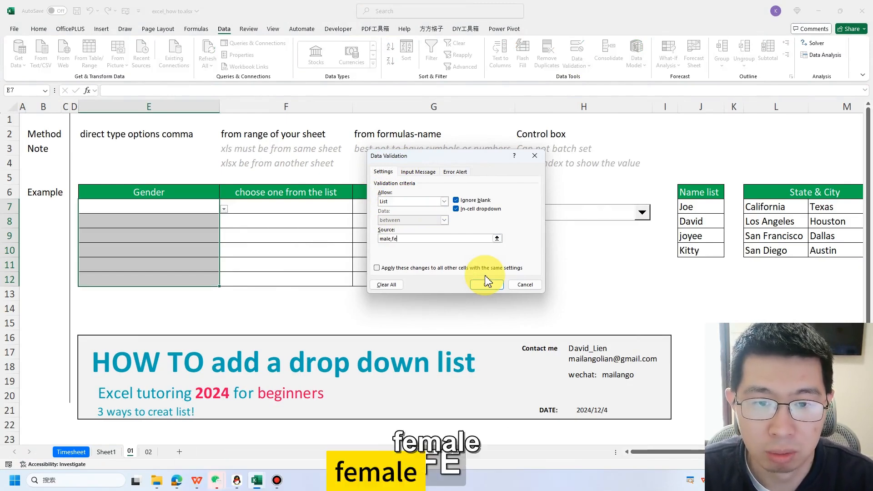
pyautogui.write('male,')
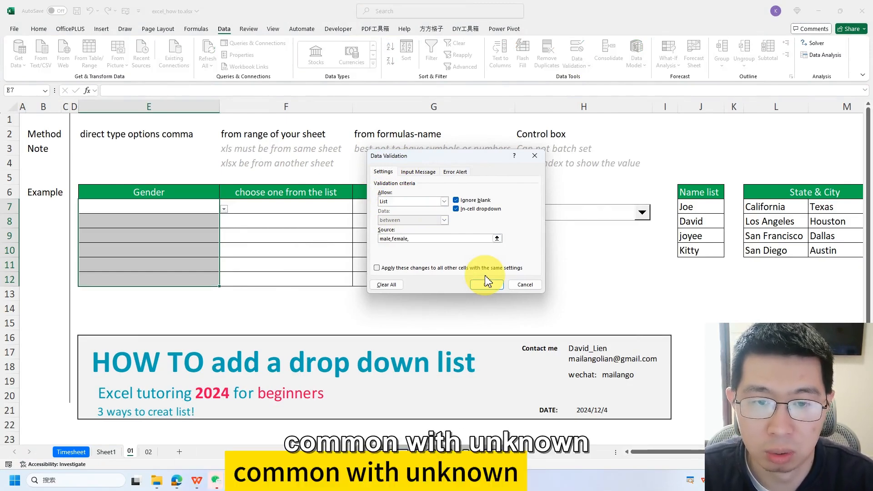
pyautogui.write('unknow')
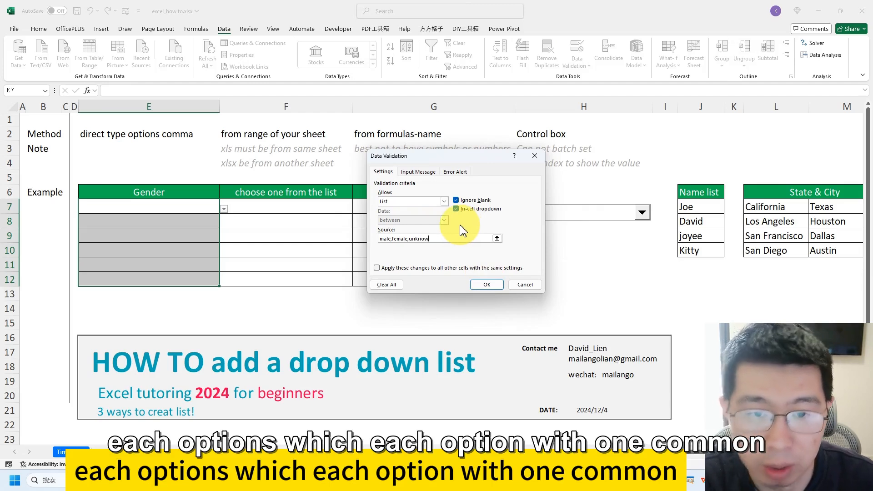
pyautogui.click(491, 285)
# - Choose male in E7, female in E8 and unknow in E9 from the Gender dropdowns
pyautogui.click(203, 208)
pyautogui.click(222, 209)
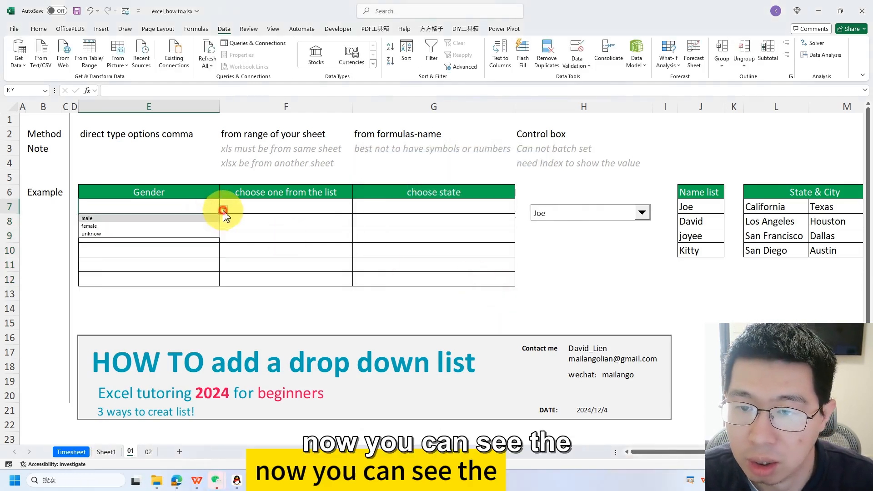
pyautogui.click(142, 220)
pyautogui.click(210, 222)
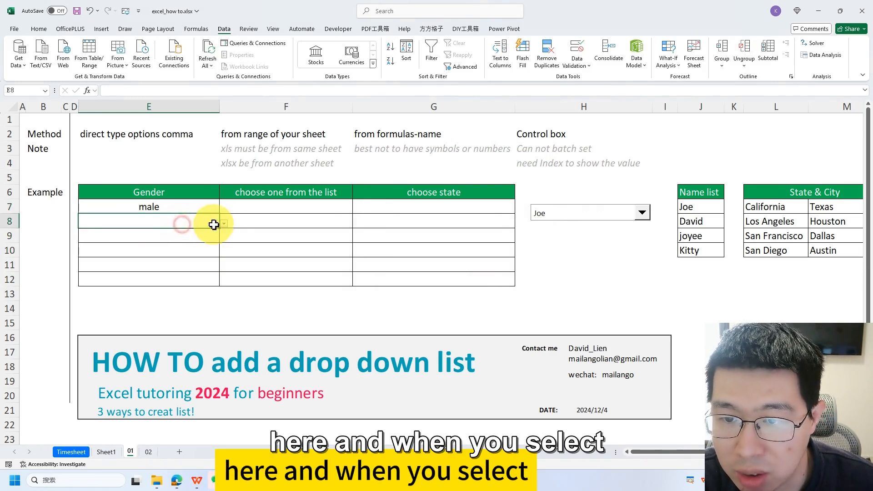
pyautogui.click(224, 223)
pyautogui.click(153, 241)
pyautogui.click(189, 236)
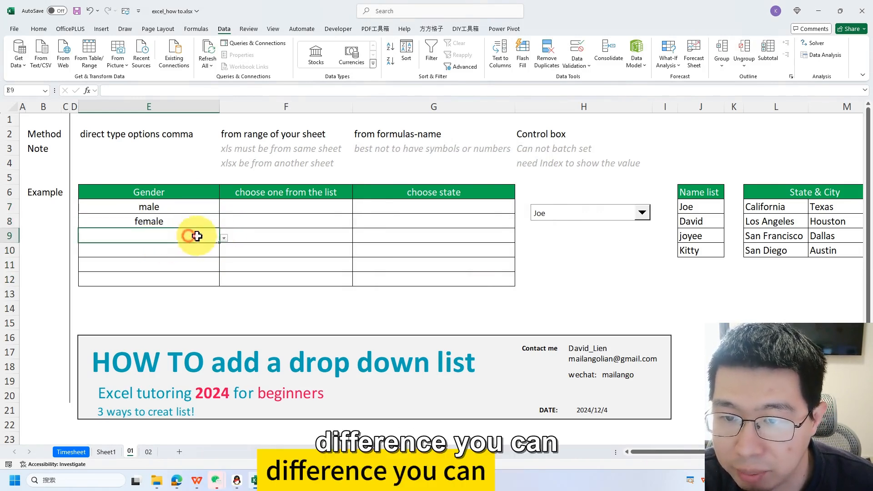
pyautogui.click(223, 238)
pyautogui.click(168, 264)
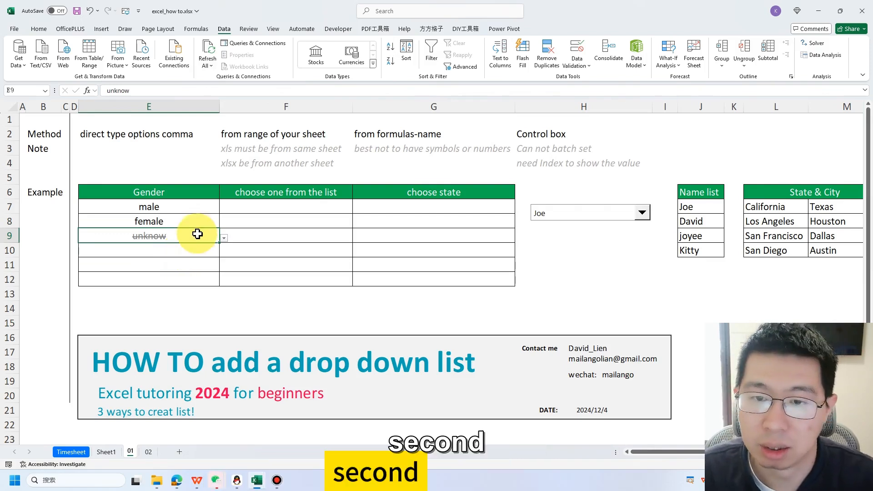
# - Set the data validation of cells F7:F12 under "choose one from the list" to allow a List
pyautogui.click(257, 210)
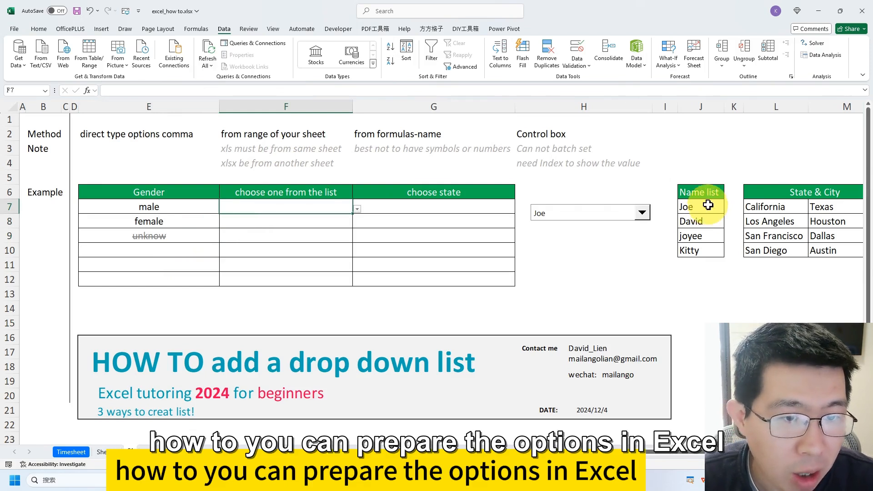
pyautogui.moveTo(708, 205); pyautogui.dragTo(708, 250)
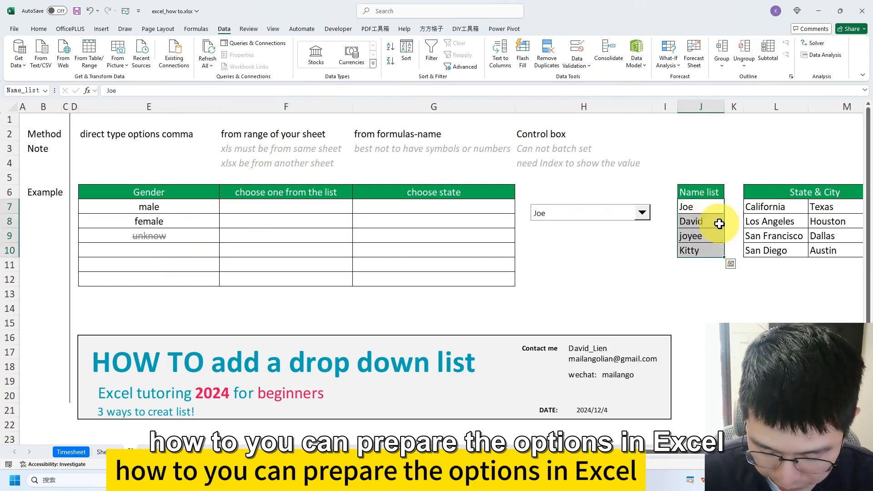
pyautogui.moveTo(302, 206); pyautogui.dragTo(304, 277)
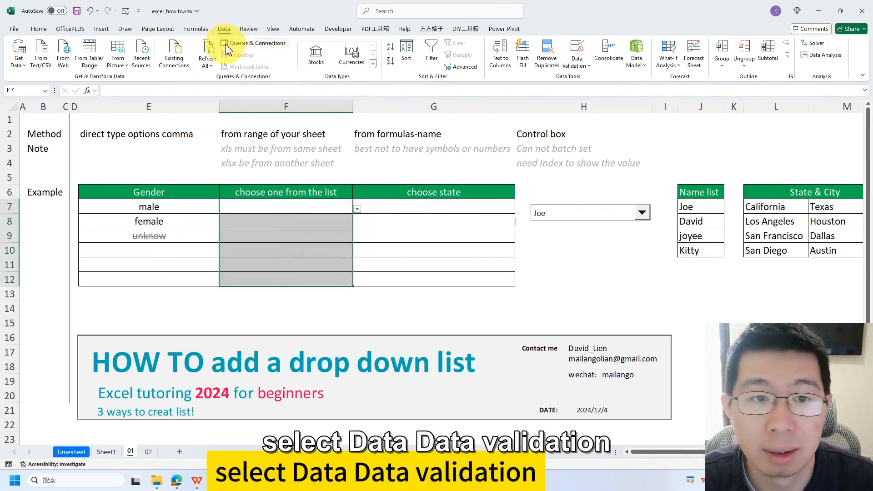
pyautogui.click(587, 54)
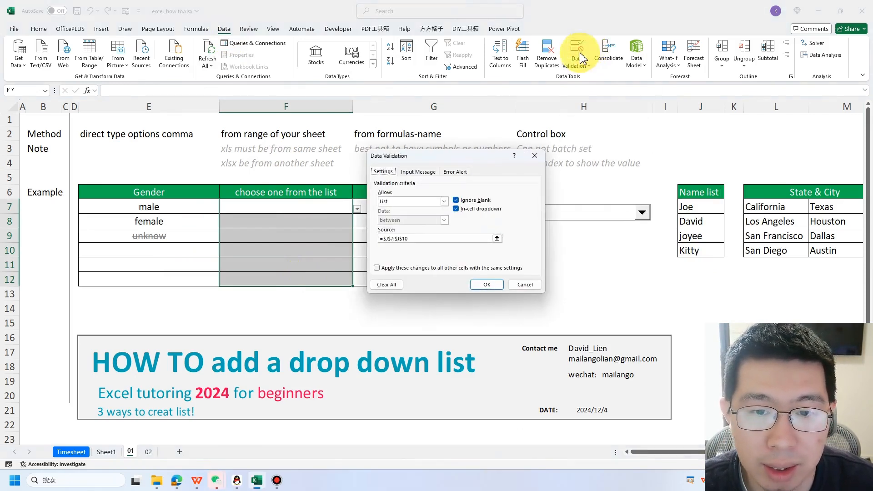
pyautogui.click(413, 201)
pyautogui.click(409, 226)
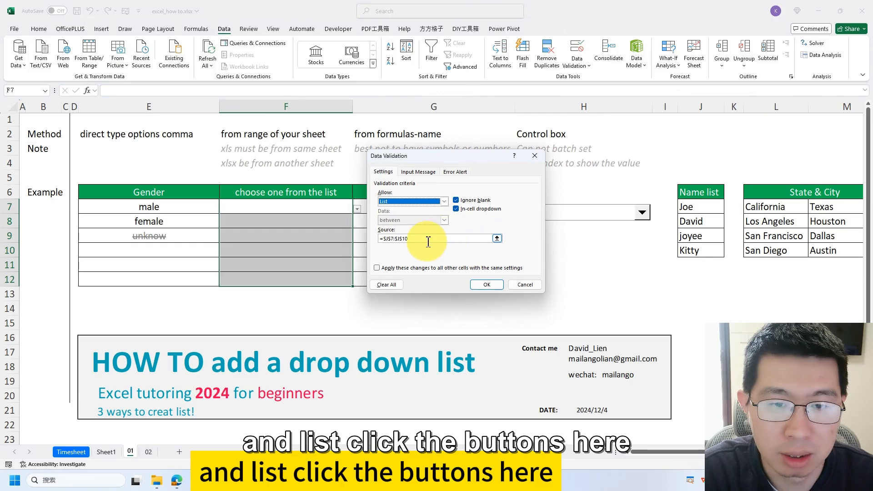
# - Use the Name list cells J7:J10 as the validation source, apply it and show the dropdown options in F7
pyautogui.click(497, 238)
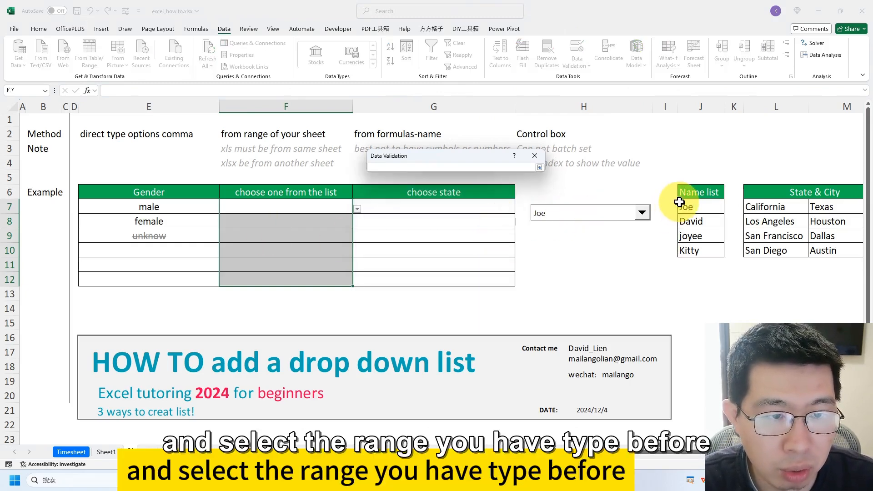
pyautogui.moveTo(700, 207); pyautogui.dragTo(701, 247)
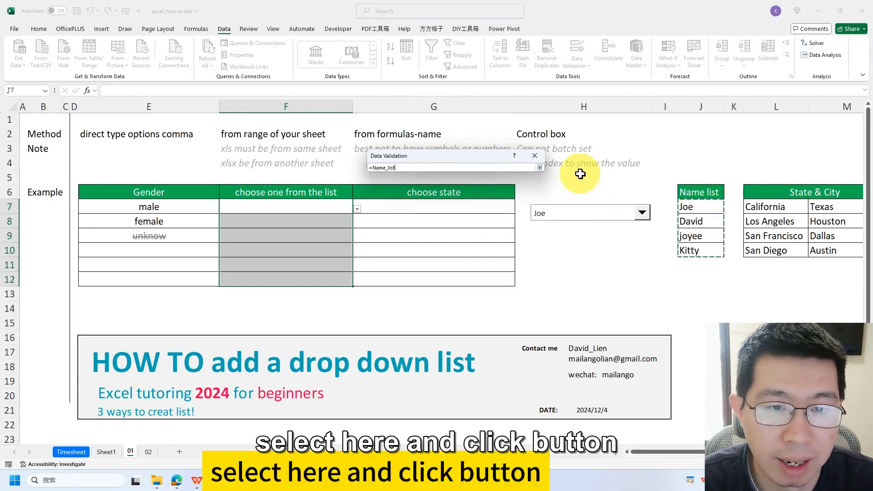
pyautogui.click(539, 170)
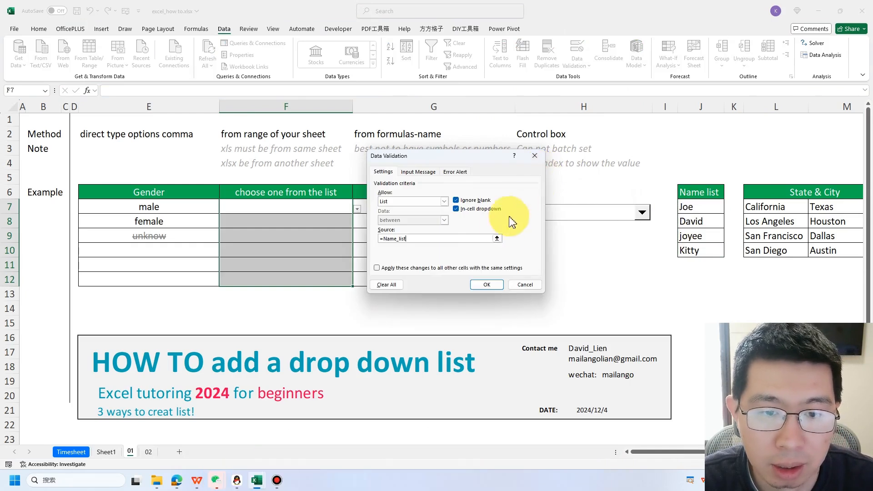
pyautogui.click(494, 285)
pyautogui.click(346, 209)
pyautogui.click(357, 209)
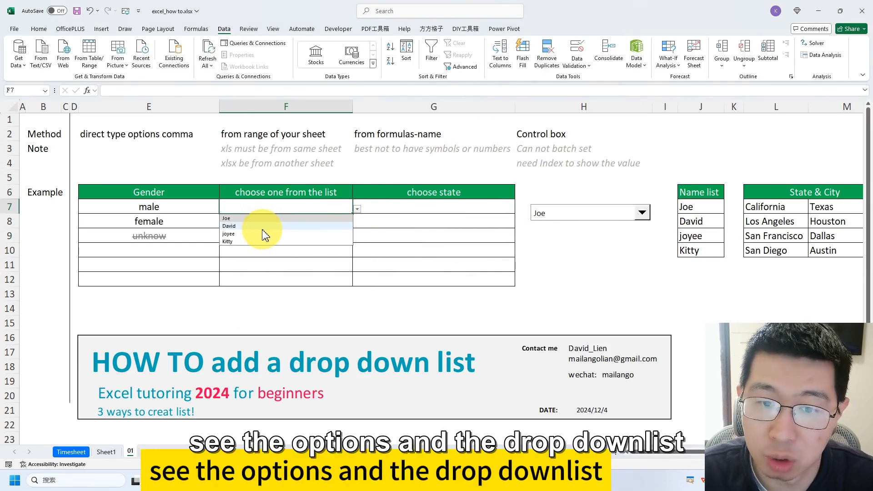
# - Replace the second entry of the Name list in J8 with jjjjj and check the dropdown options in F7
pyautogui.click(712, 208)
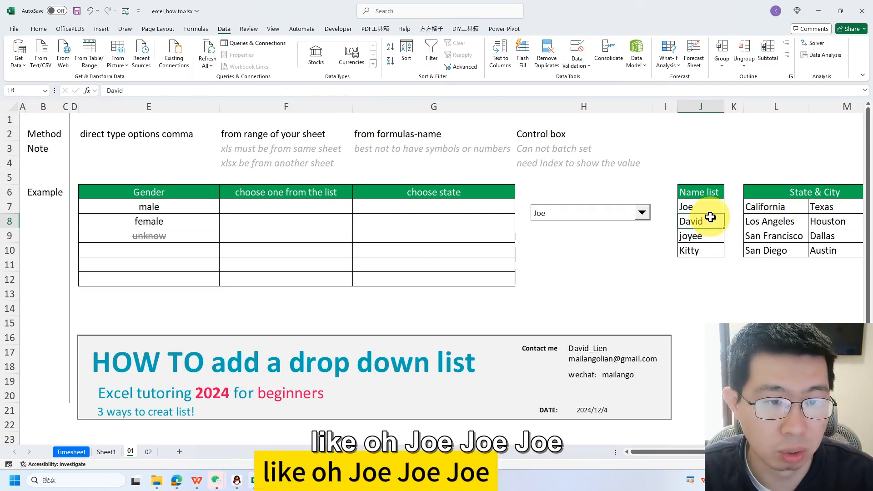
pyautogui.write('jjj')
pyautogui.press('Return')
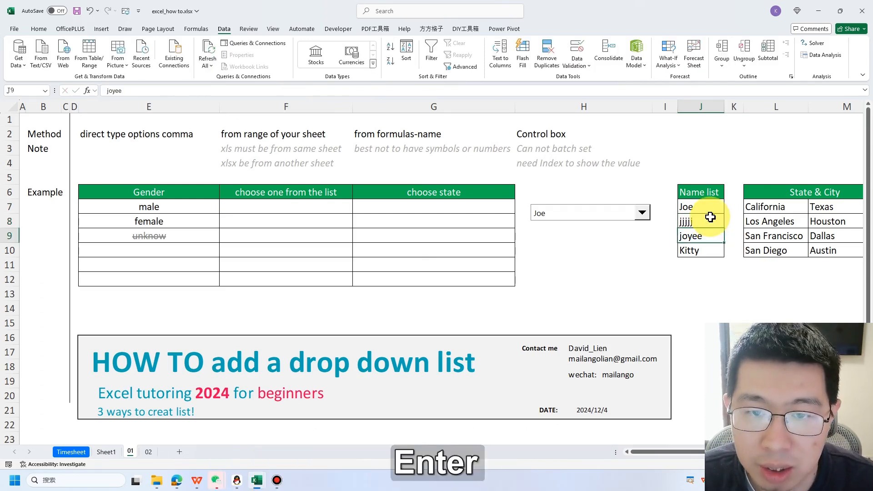
pyautogui.click(352, 210)
pyautogui.click(355, 210)
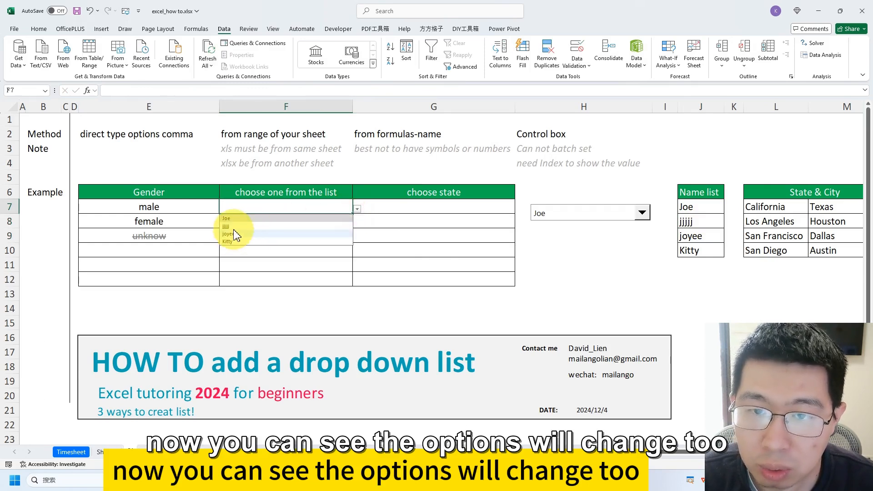
pyautogui.click(282, 191)
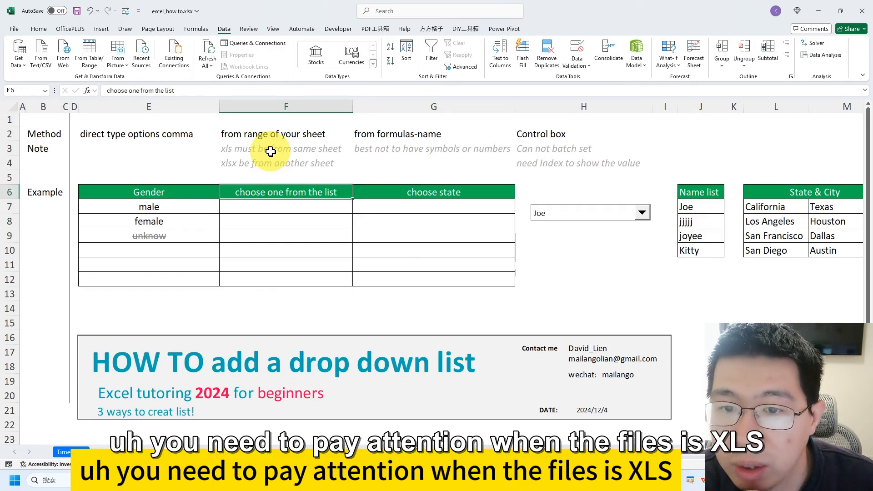
# - Edit the note in F4 to read "xls x be from another sheet"
pyautogui.click(232, 151)
pyautogui.doubleClick(233, 163)
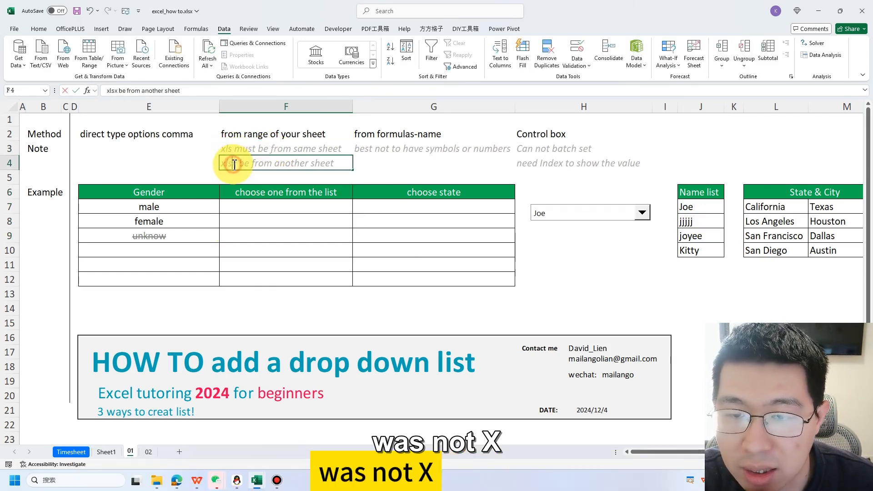
pyautogui.click(225, 148)
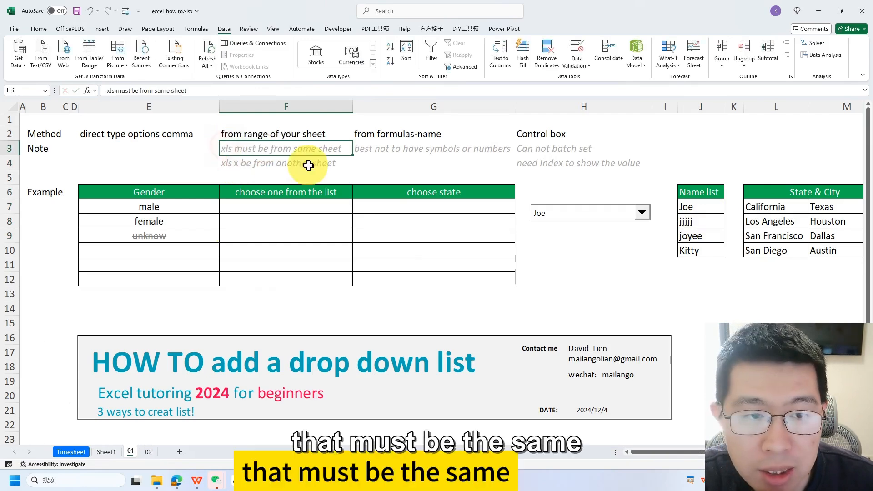
# - Copy the Name list in J6:J10 onto a new sheet at A1 and return to sheet 01
pyautogui.moveTo(722, 212); pyautogui.dragTo(711, 244)
pyautogui.moveTo(705, 191); pyautogui.dragTo(697, 250)
pyautogui.hotkey('ctrl', 'c')
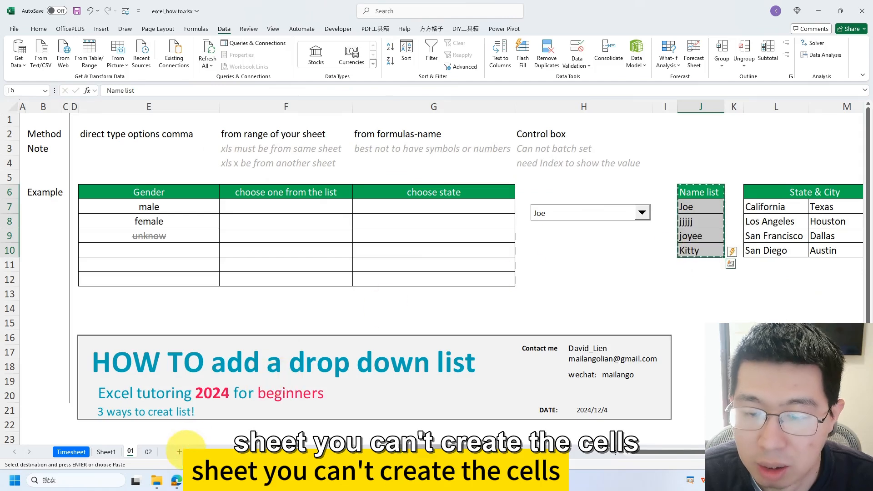
pyautogui.click(179, 452)
pyautogui.hotkey('ctrl', 'v')
pyautogui.click(96, 148)
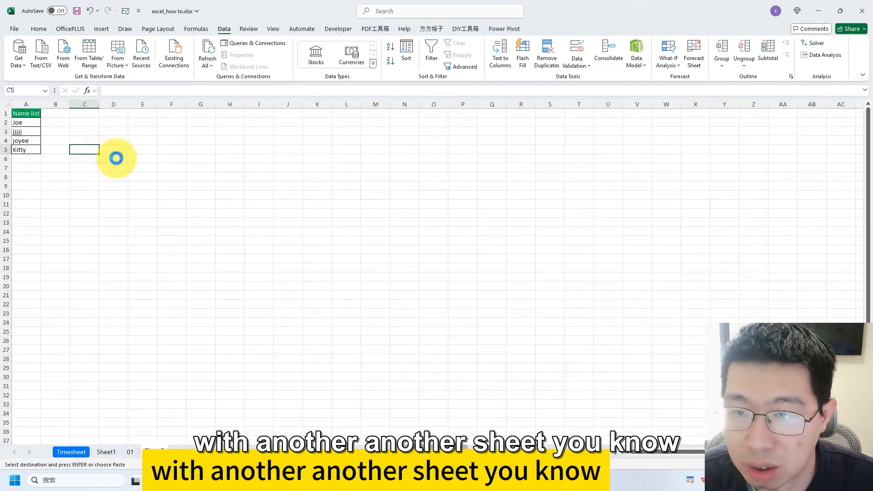
pyautogui.click(132, 450)
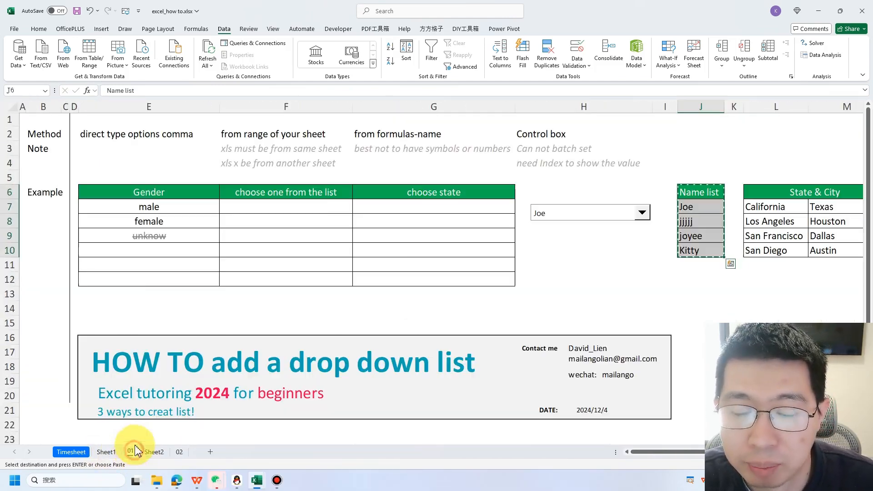
# - Point out the x of "xlsx" in the F4 note and the Name list entries A2:A5 on Sheet2
pyautogui.click(324, 205)
pyautogui.doubleClick(236, 163)
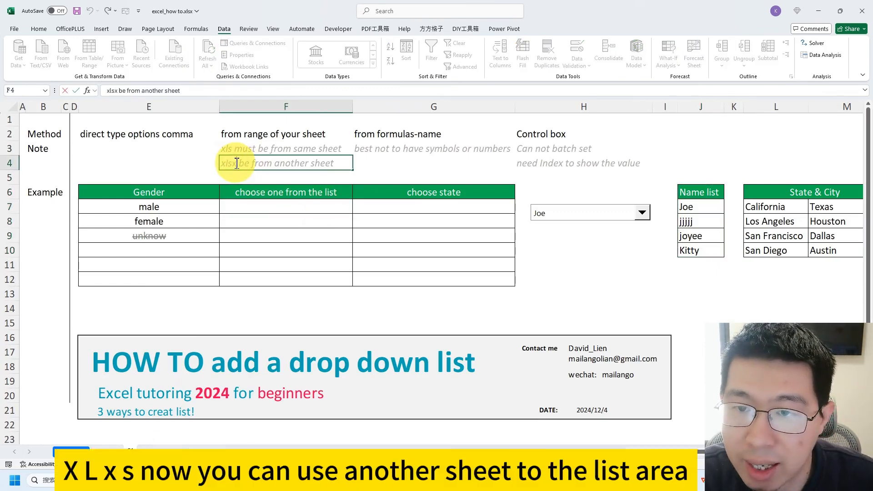
pyautogui.moveTo(233, 164); pyautogui.dragTo(237, 165)
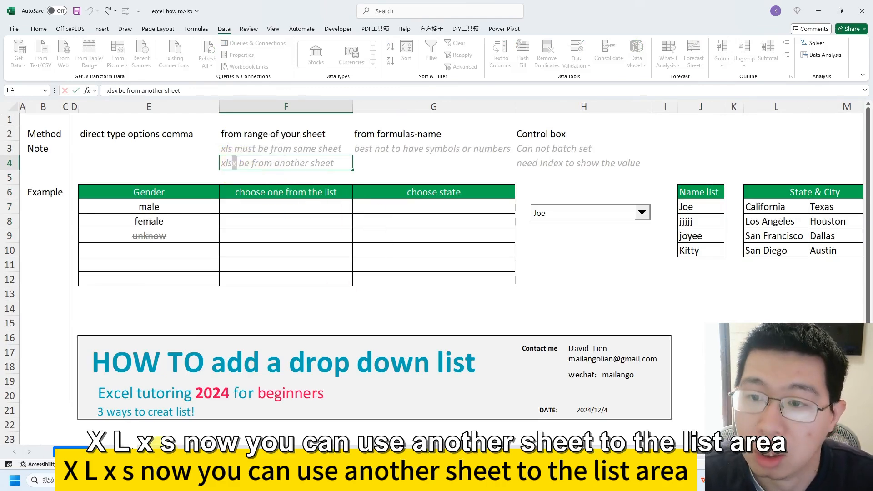
pyautogui.click(157, 453)
pyautogui.moveTo(44, 133); pyautogui.dragTo(42, 177)
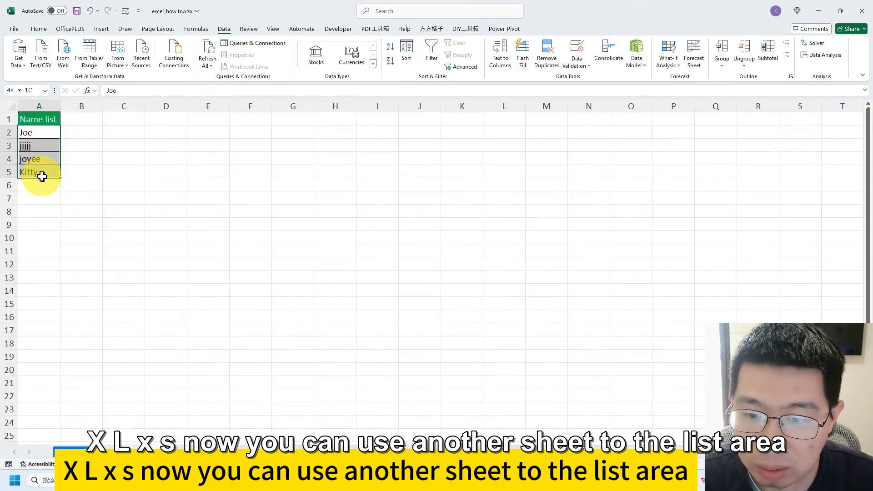
pyautogui.click(132, 452)
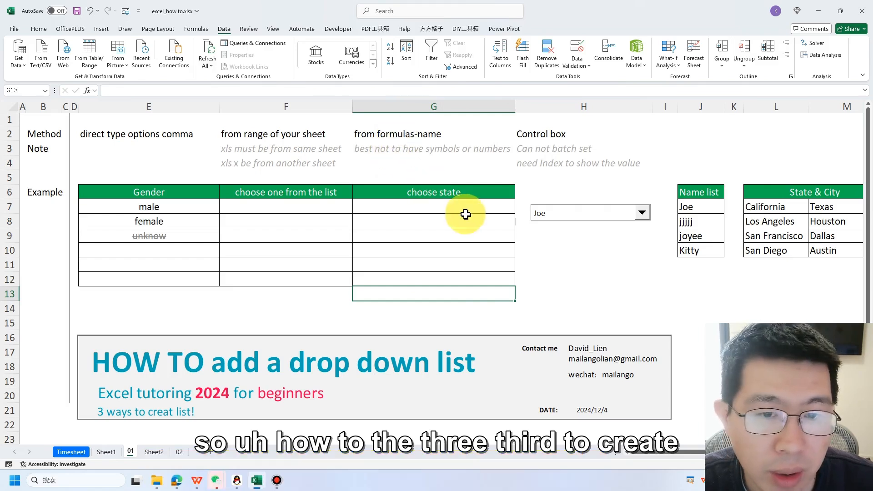
# - Check the dropdown options of cell G7 under "choose state"
pyautogui.click(465, 258)
pyautogui.click(504, 211)
pyautogui.click(519, 209)
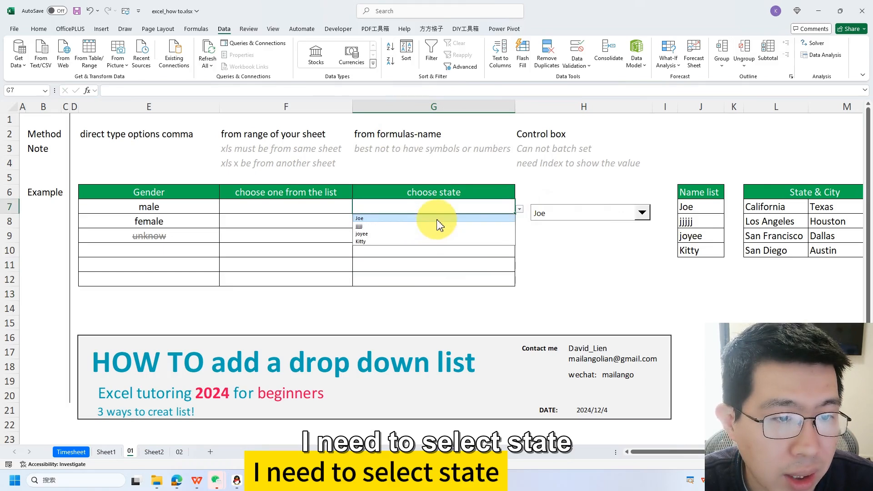
# - Define the name "state" with Workbook scope for the two state cells L7:M7
pyautogui.click(768, 208)
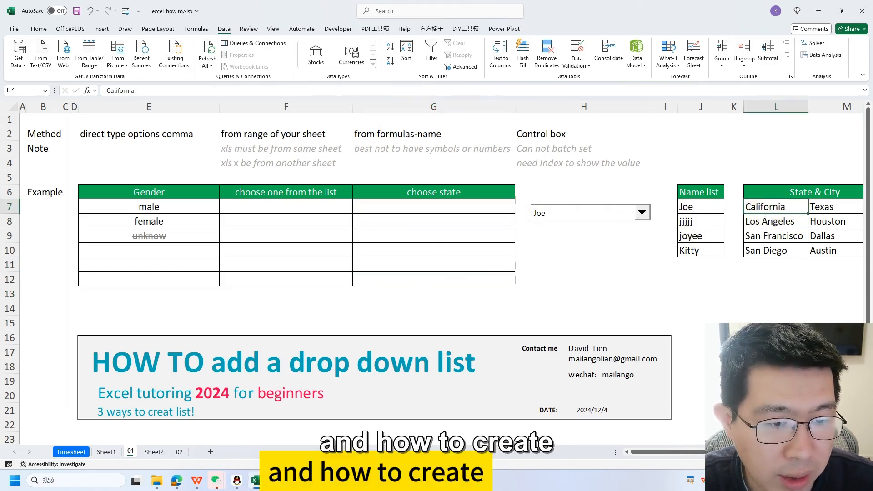
pyautogui.hscroll(3, 682, 247)
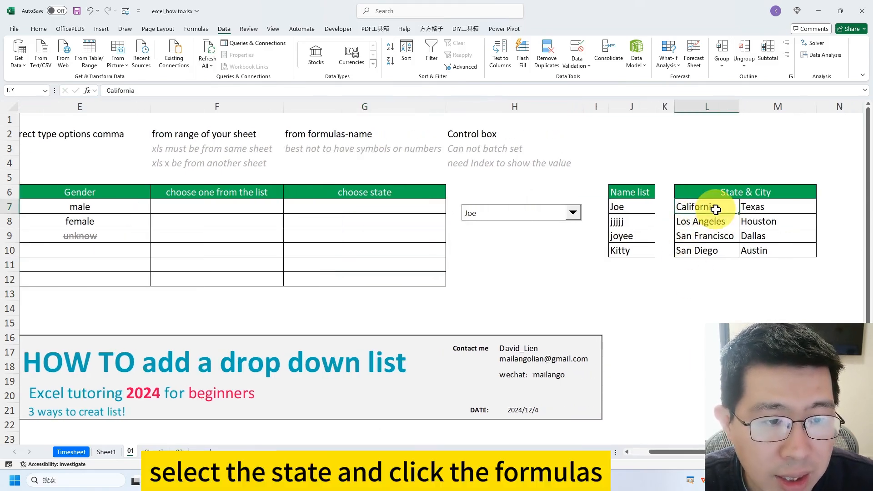
pyautogui.moveTo(747, 209); pyautogui.dragTo(748, 209)
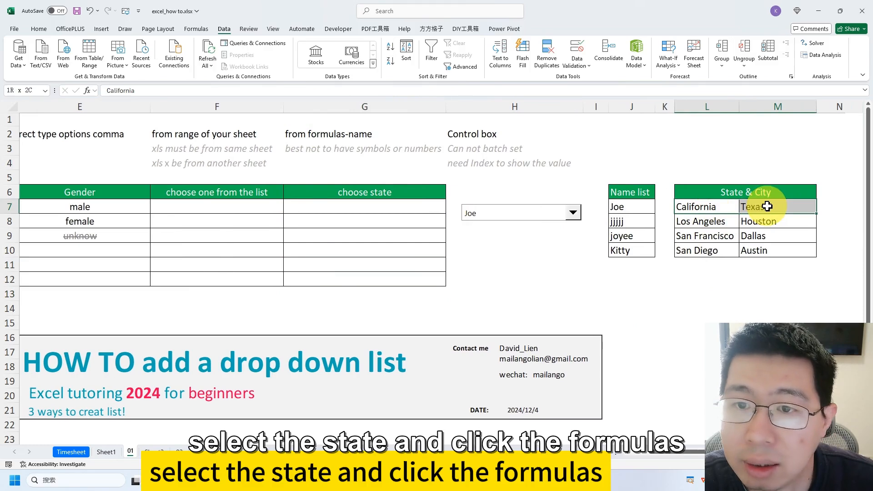
pyautogui.click(196, 30)
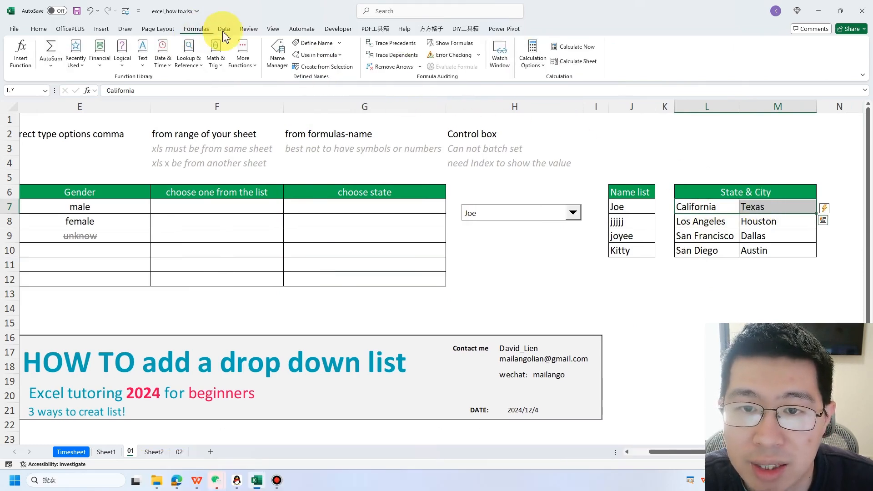
pyautogui.click(314, 46)
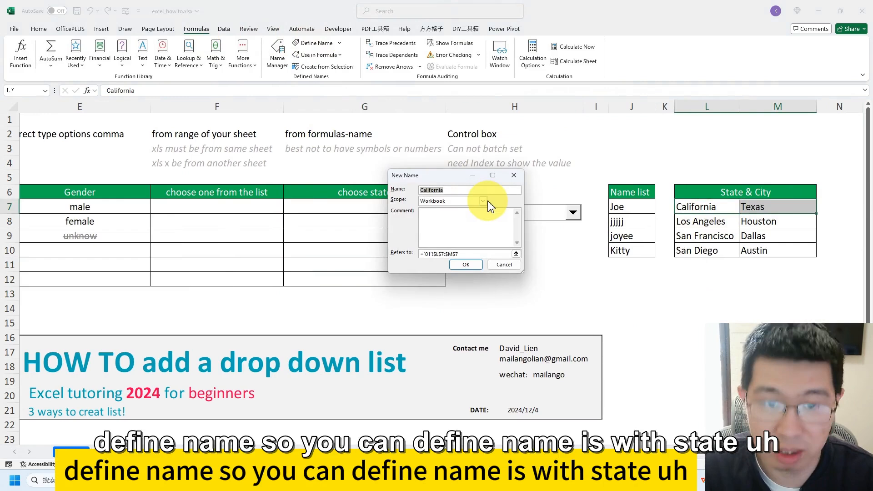
pyautogui.write('sta')
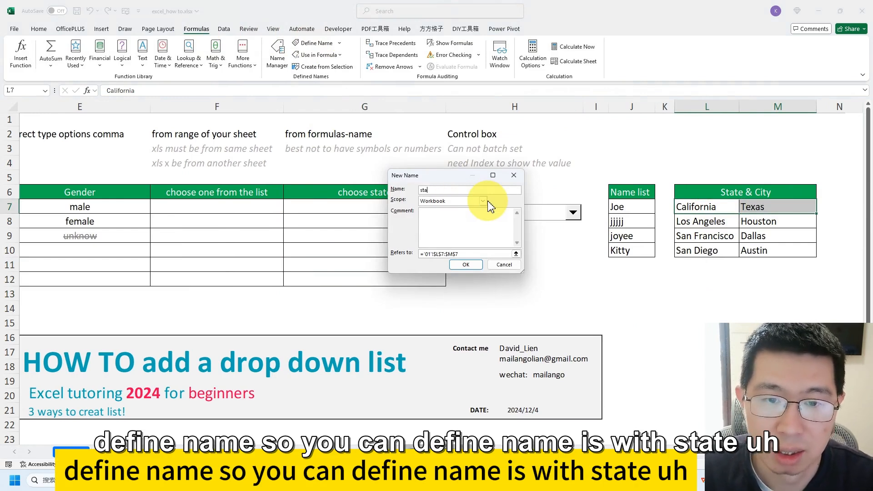
pyautogui.write('te')
pyautogui.moveTo(456, 179); pyautogui.dragTo(400, 198)
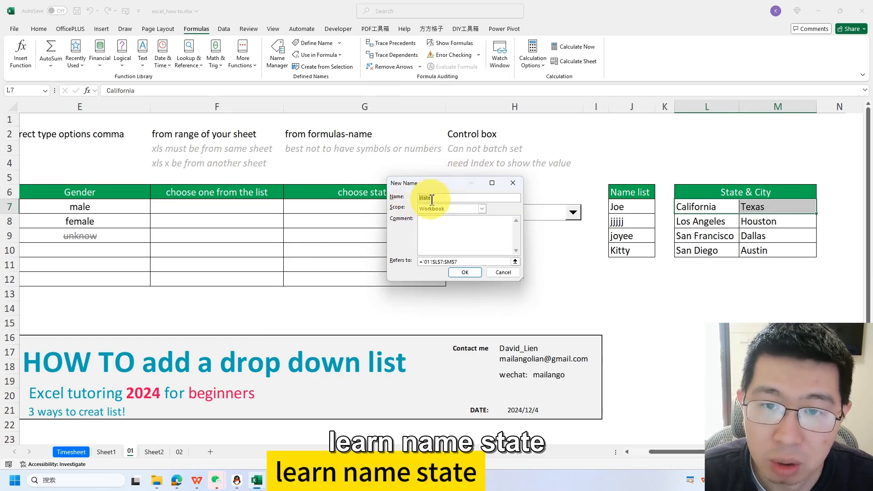
pyautogui.click(438, 199)
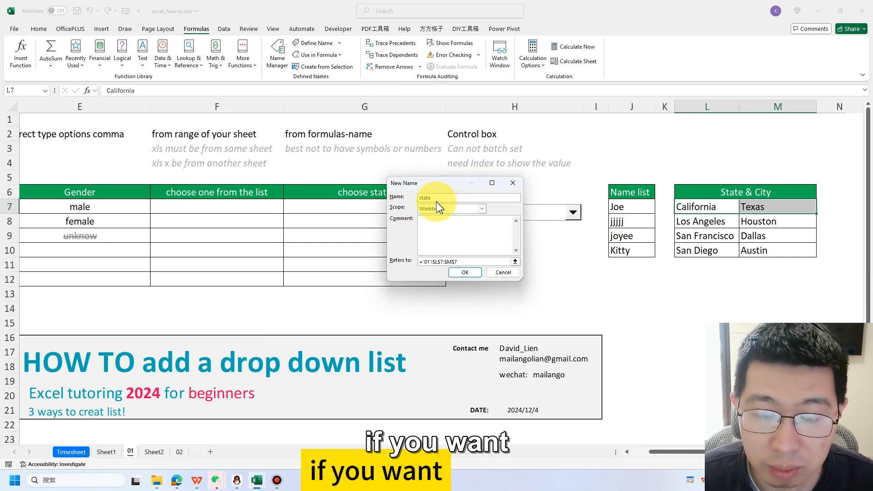
pyautogui.click(461, 274)
# - Set the List validation of cells G7:G12 under "choose state" to use the source =state
pyautogui.click(217, 200)
pyautogui.moveTo(345, 207); pyautogui.dragTo(349, 276)
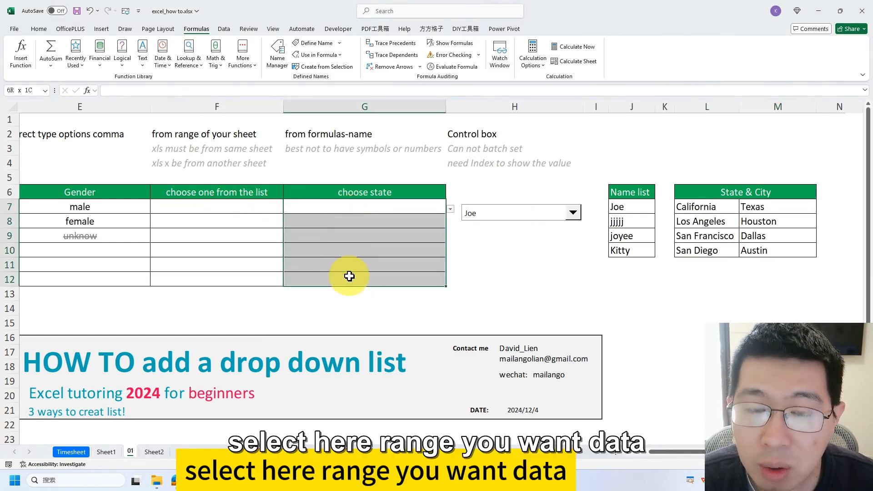
pyautogui.click(224, 28)
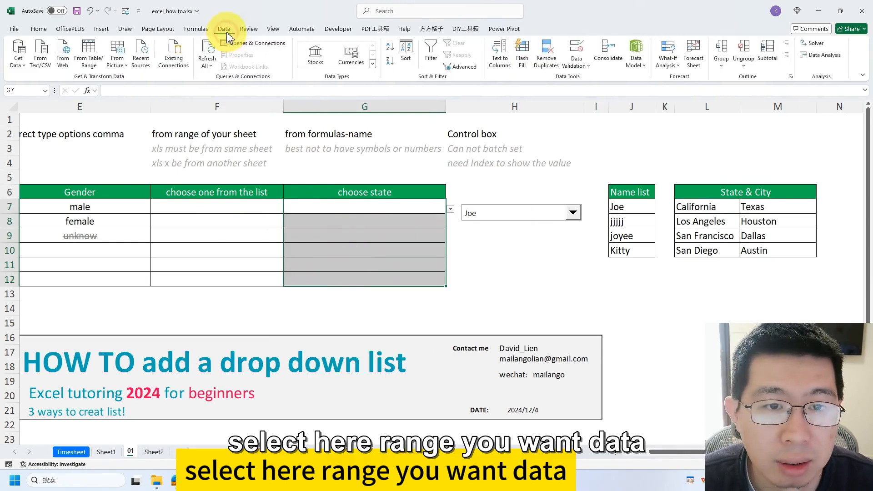
pyautogui.click(585, 71)
pyautogui.click(594, 81)
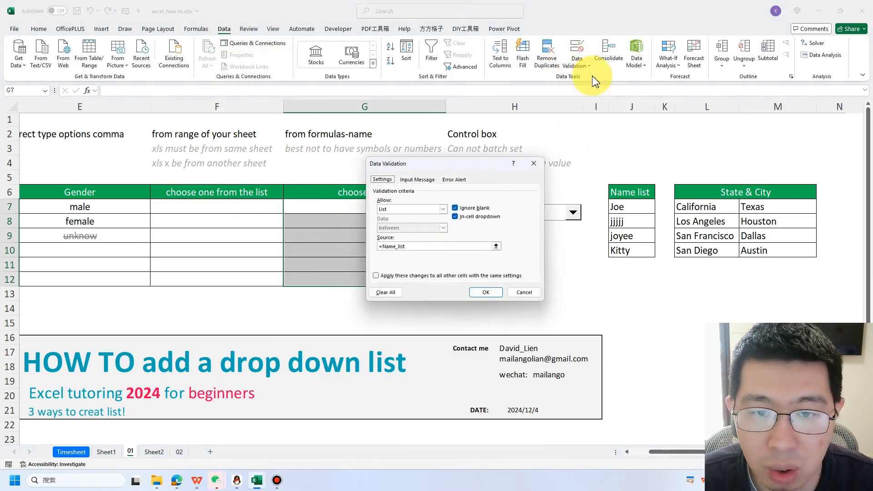
pyautogui.click(416, 209)
pyautogui.click(416, 209)
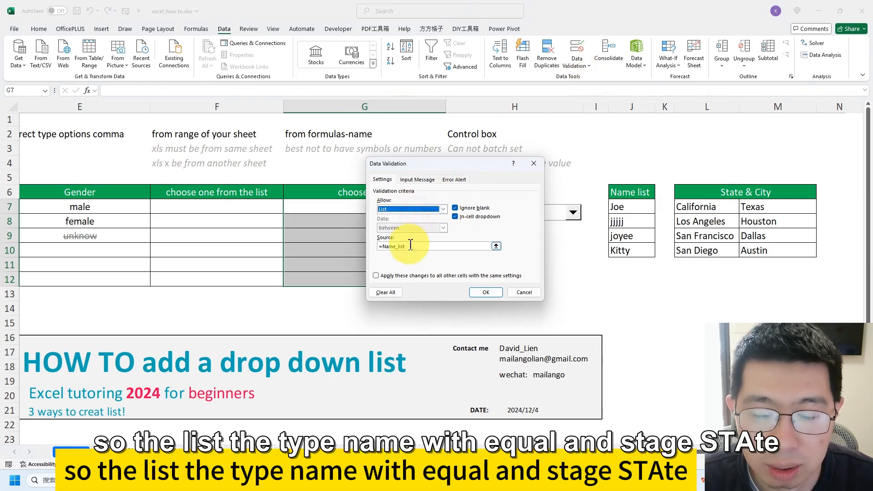
pyautogui.moveTo(412, 246); pyautogui.dragTo(245, 207)
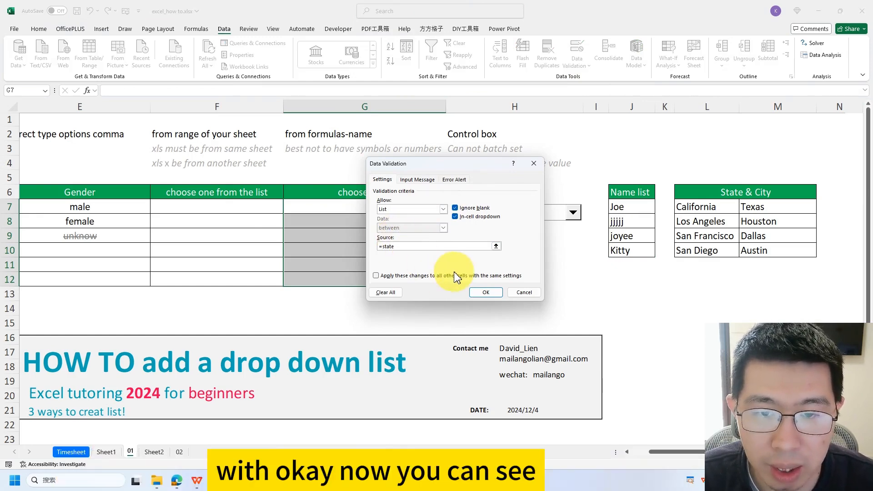
pyautogui.click(485, 292)
# - Choose California in G7 and Texas in G8 from their dropdown lists
pyautogui.click(415, 205)
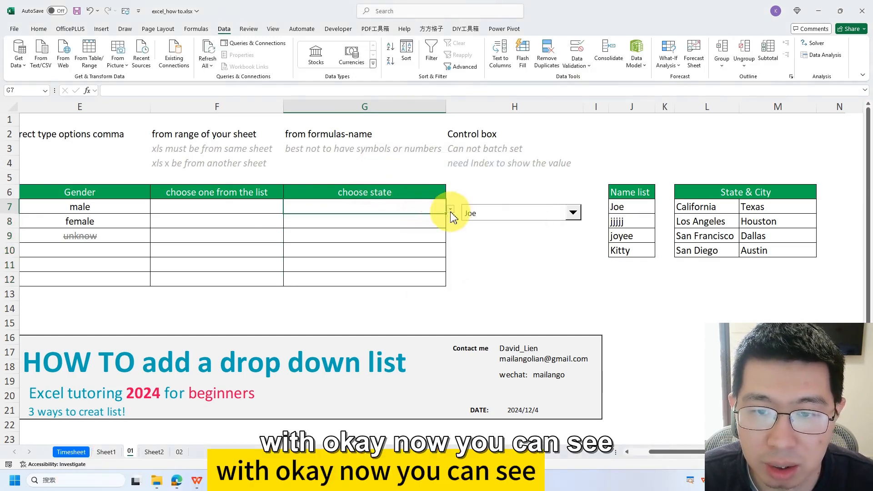
pyautogui.click(450, 208)
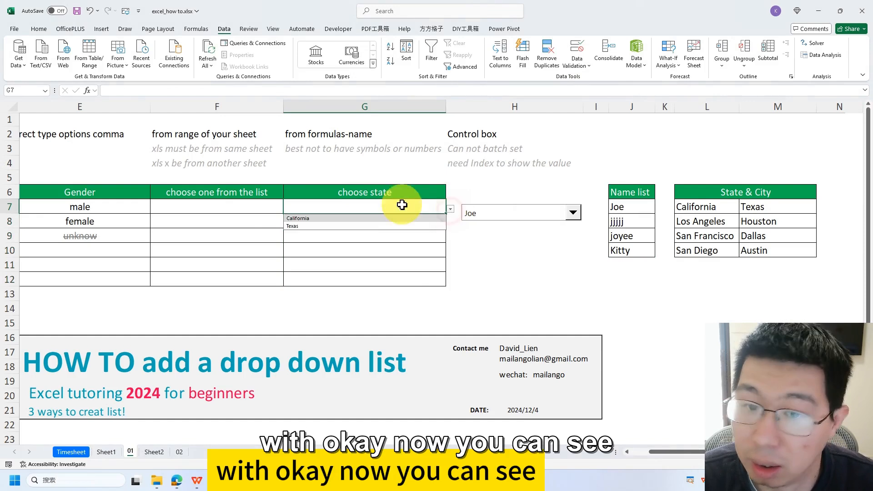
pyautogui.click(353, 218)
pyautogui.click(396, 221)
pyautogui.click(449, 223)
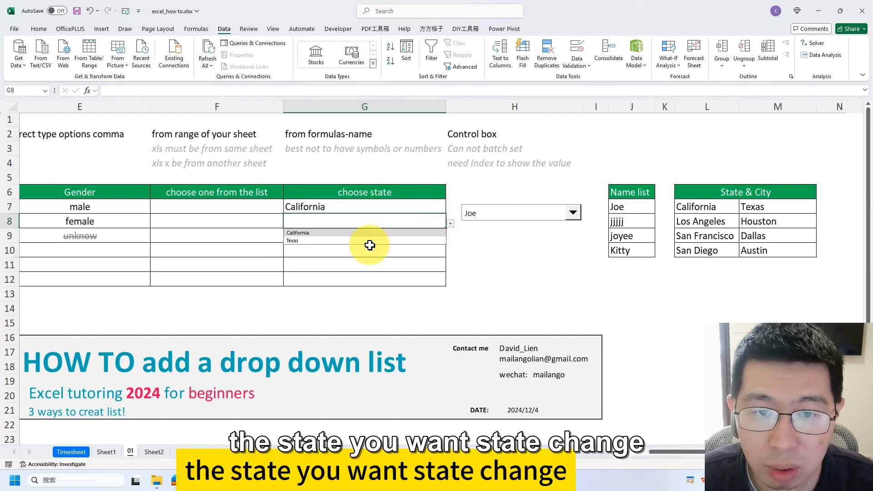
pyautogui.click(369, 246)
pyautogui.click(432, 224)
pyautogui.click(450, 224)
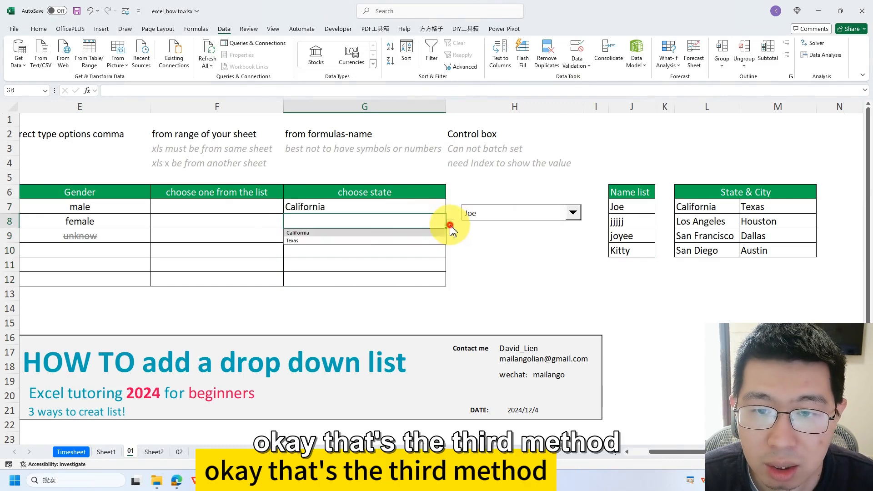
pyautogui.click(342, 240)
pyautogui.click(364, 147)
pyautogui.press('Left')
pyautogui.press('Left')
pyautogui.press('Left')
pyautogui.press('Left')
pyautogui.press('Left')
pyautogui.press('Left')
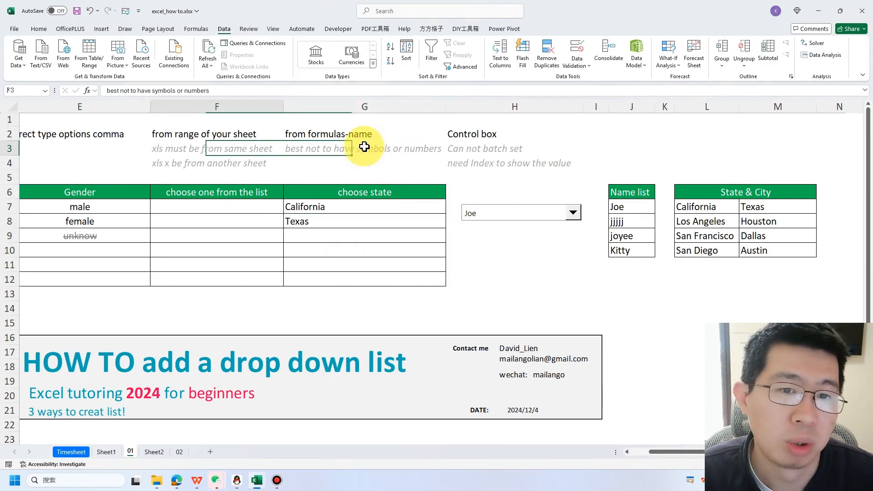
pyautogui.click(619, 304)
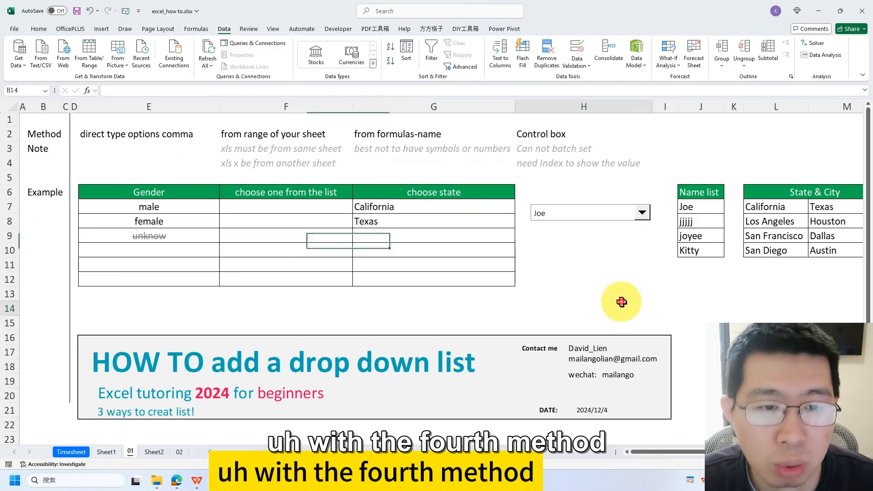
# - Try out the control box by choosing its third, second and first entries in turn
pyautogui.click(609, 213)
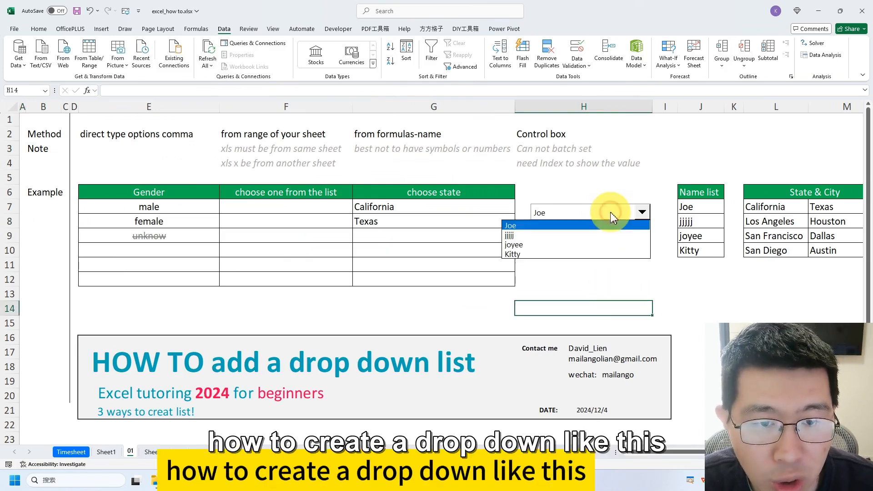
pyautogui.click(537, 245)
pyautogui.click(574, 217)
pyautogui.click(549, 235)
pyautogui.click(558, 215)
pyautogui.click(543, 226)
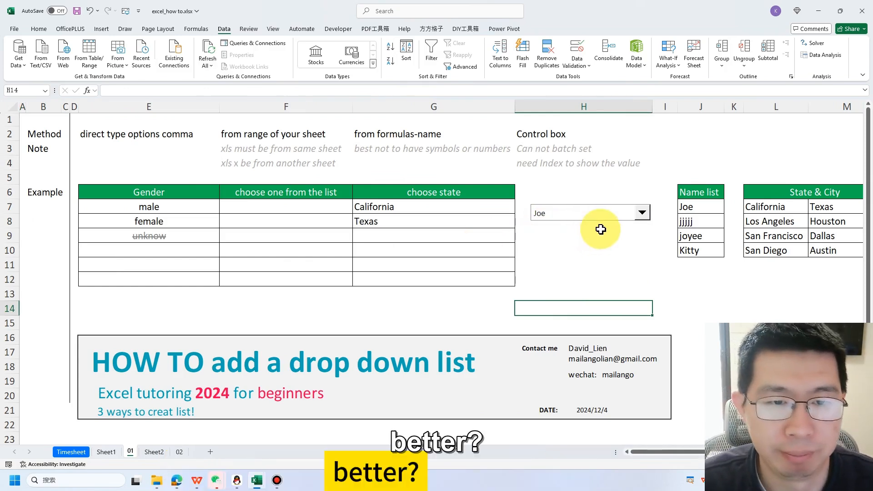
# - Show the Developer commands and the Customize Ribbon settings in Excel Options where the Developer tab is enabled
pyautogui.click(576, 275)
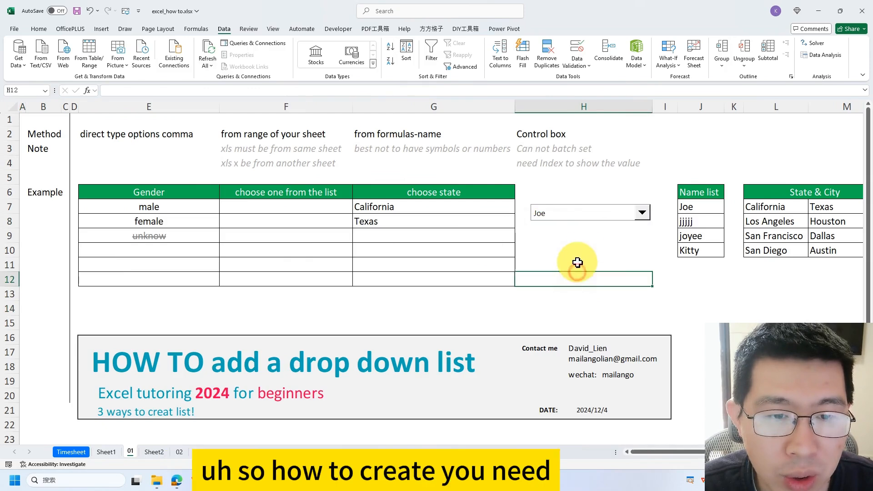
pyautogui.click(566, 260)
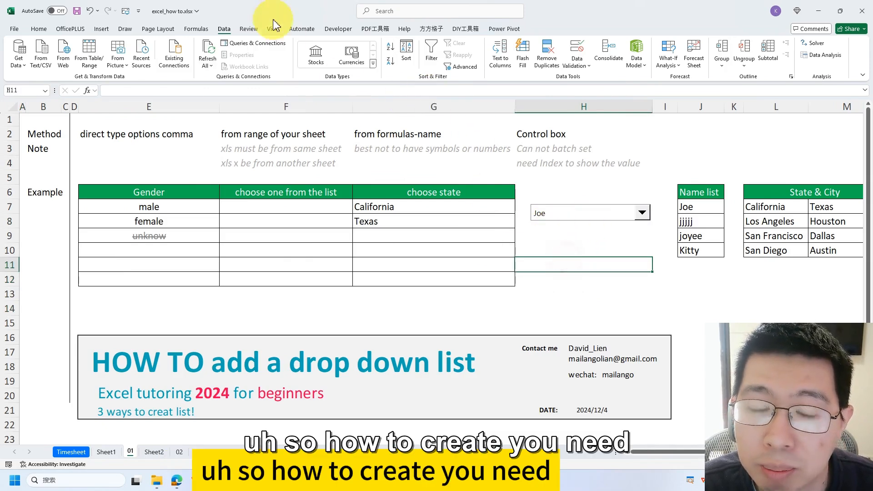
pyautogui.click(336, 30)
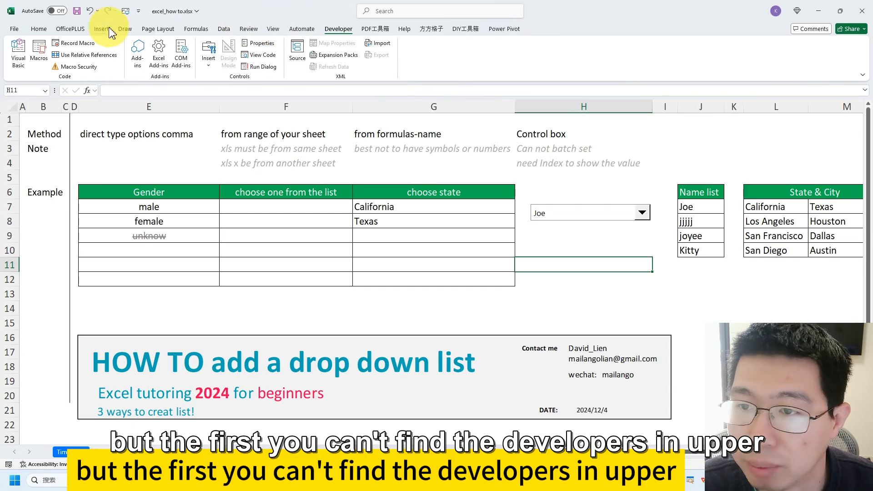
pyautogui.click(14, 29)
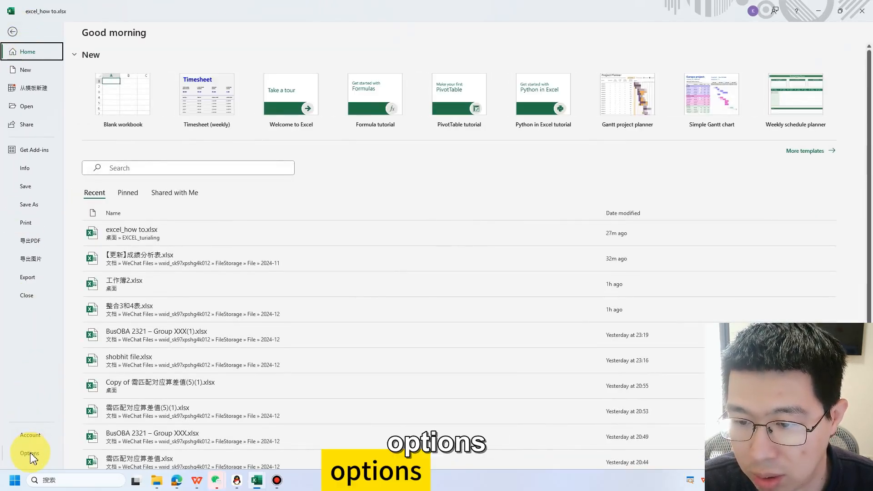
pyautogui.click(30, 453)
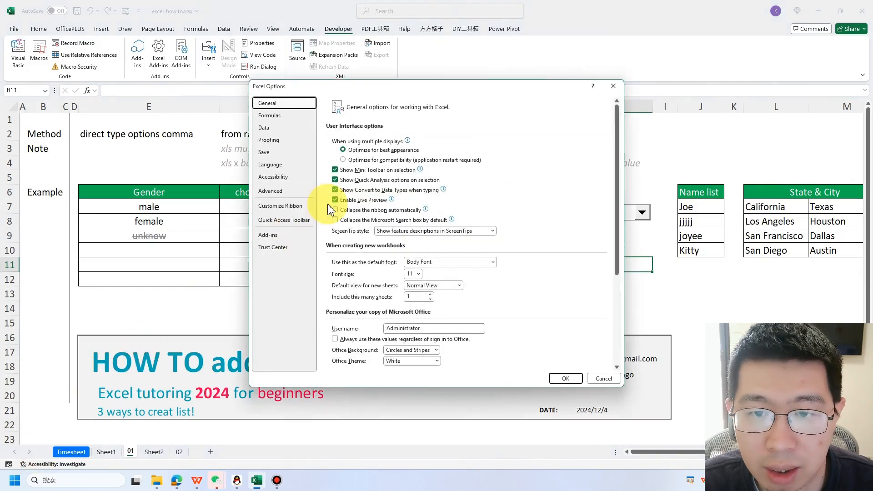
pyautogui.click(279, 209)
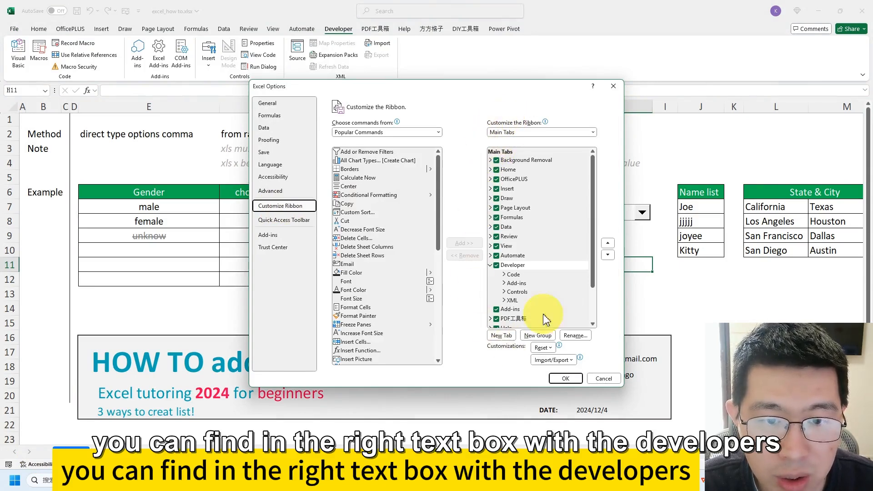
# - Confirm the Customize Ribbon settings with the Developer tab enabled
pyautogui.doubleClick(499, 268)
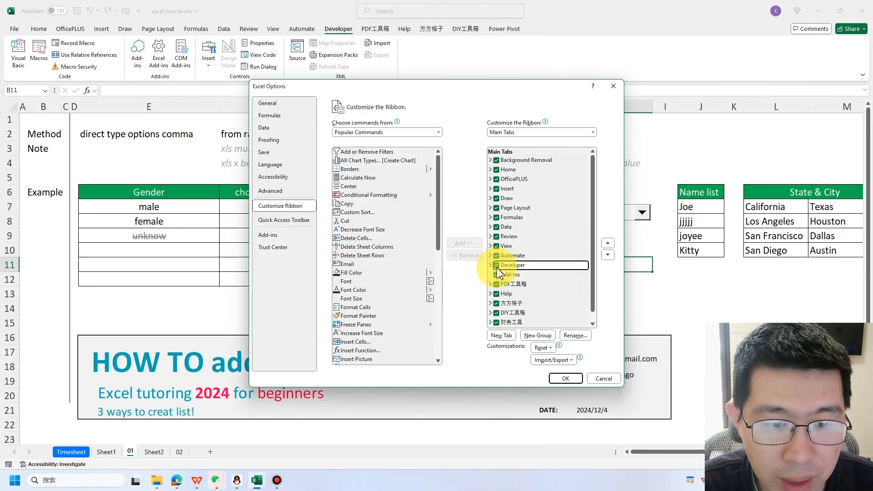
pyautogui.click(563, 380)
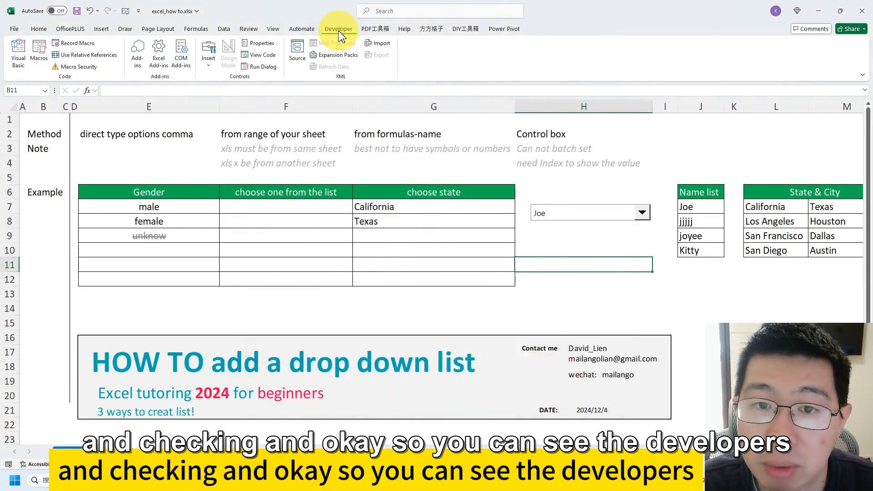
# - Insert a Combo Box form control over cells H9:H10, below the existing control box
pyautogui.click(210, 59)
pyautogui.click(208, 59)
pyautogui.click(210, 60)
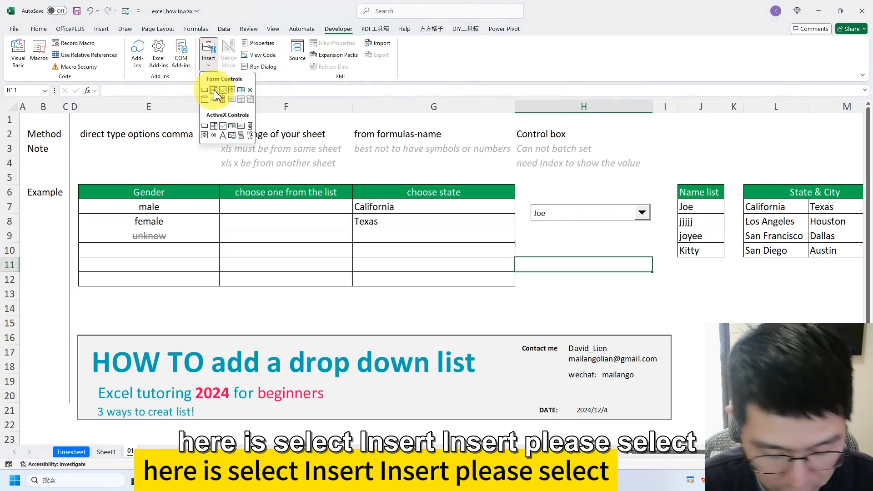
pyautogui.click(205, 45)
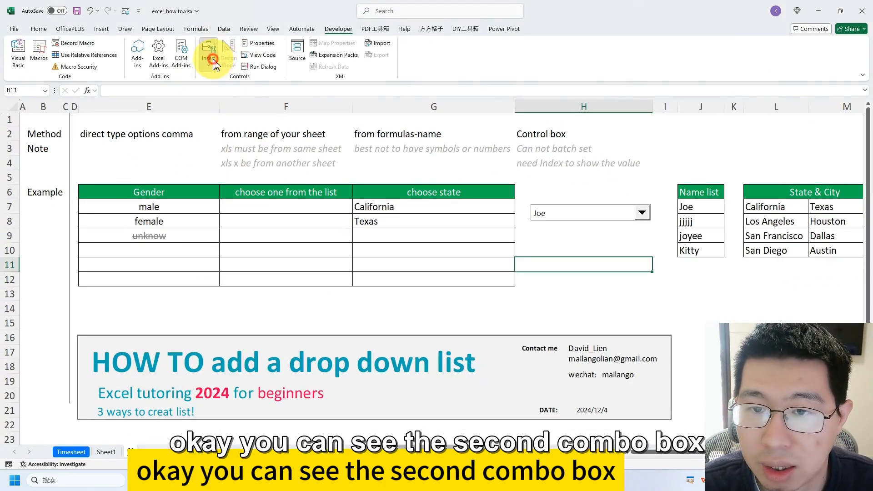
pyautogui.click(209, 57)
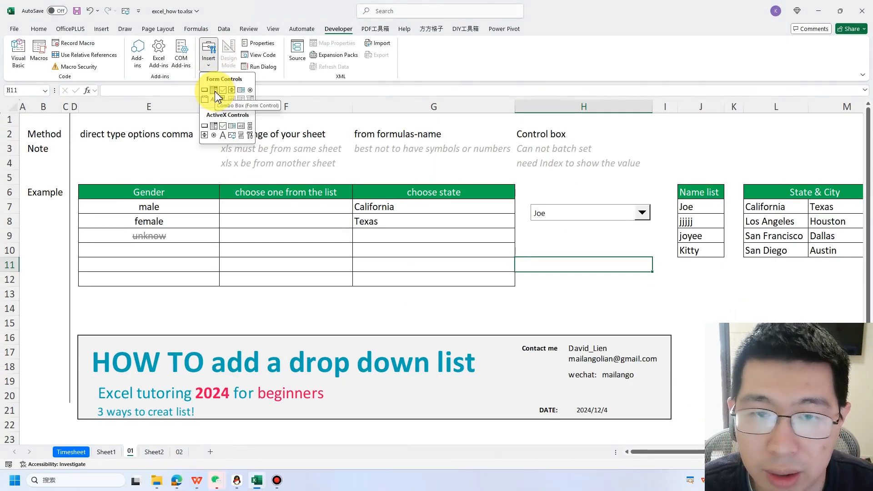
pyautogui.click(214, 91)
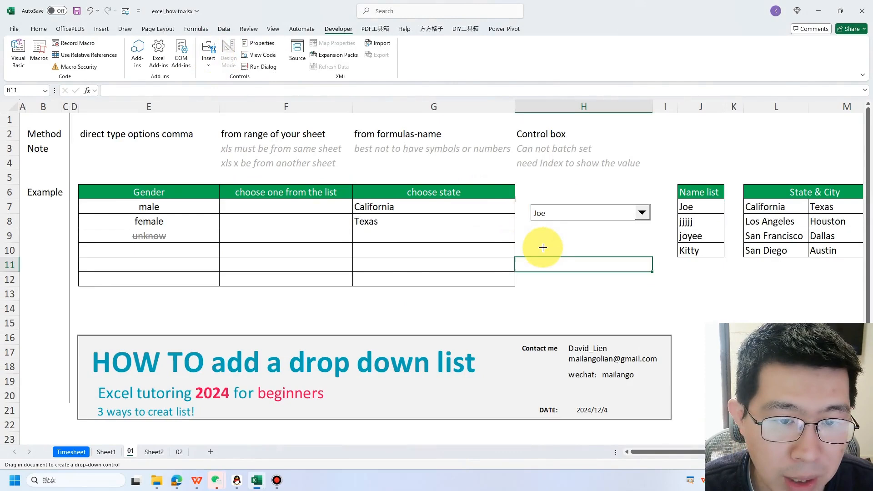
pyautogui.moveTo(535, 240); pyautogui.dragTo(654, 255)
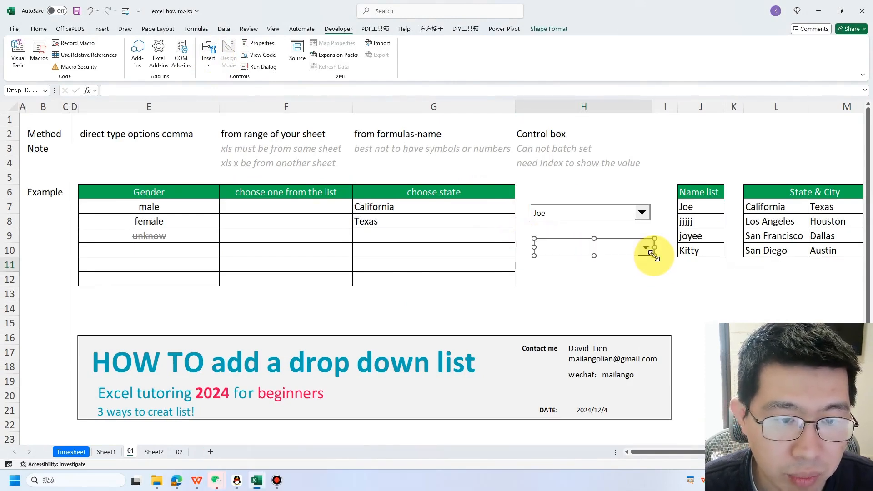
pyautogui.click(620, 280)
# - Open the format settings of the new combo box and set its input range to $J$7:$J$10
pyautogui.rightClick(610, 249)
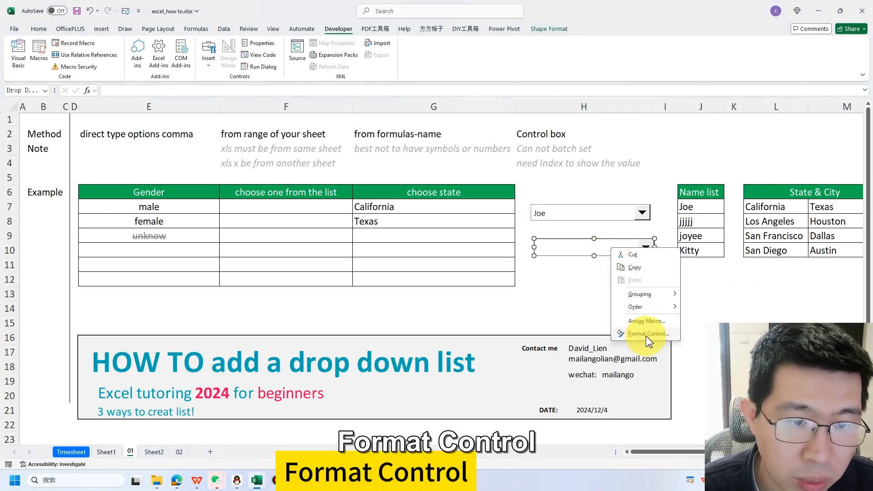
pyautogui.click(645, 335)
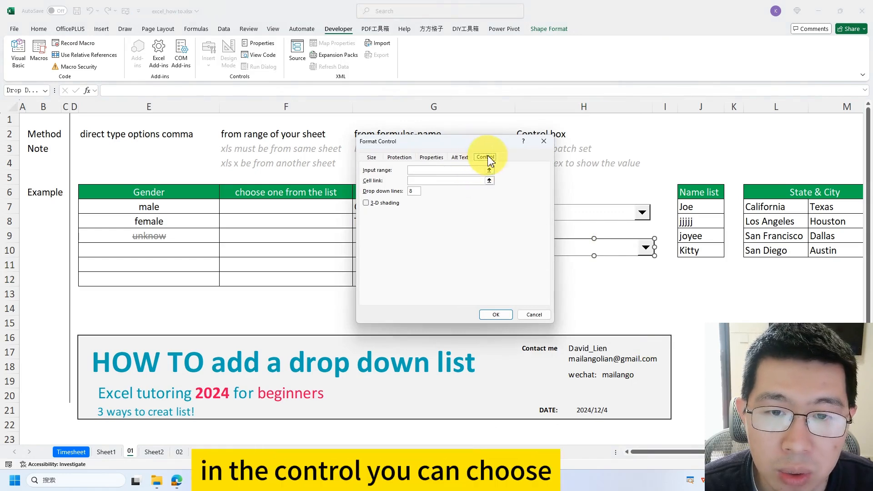
pyautogui.click(465, 169)
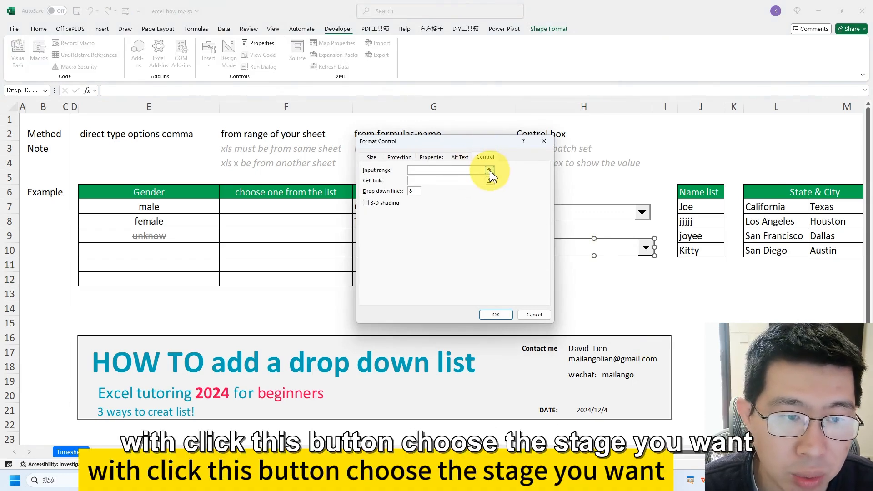
pyautogui.click(489, 170)
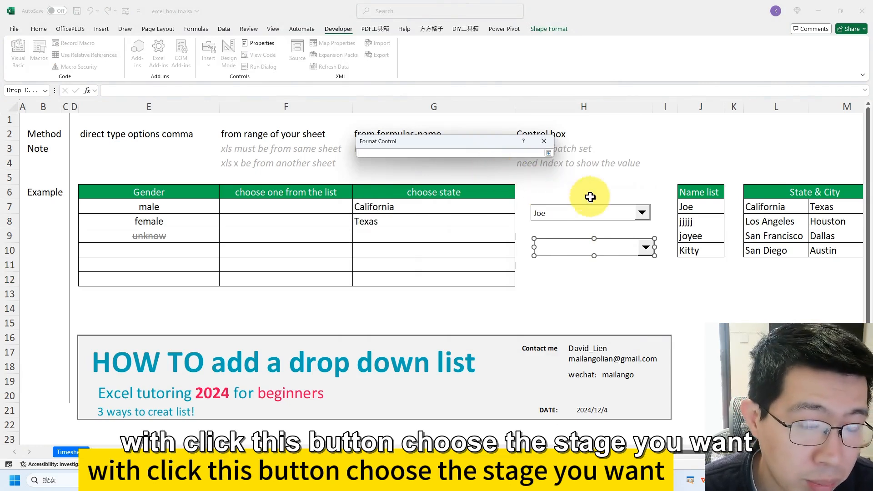
pyautogui.moveTo(689, 208); pyautogui.dragTo(696, 249)
pyautogui.click(549, 154)
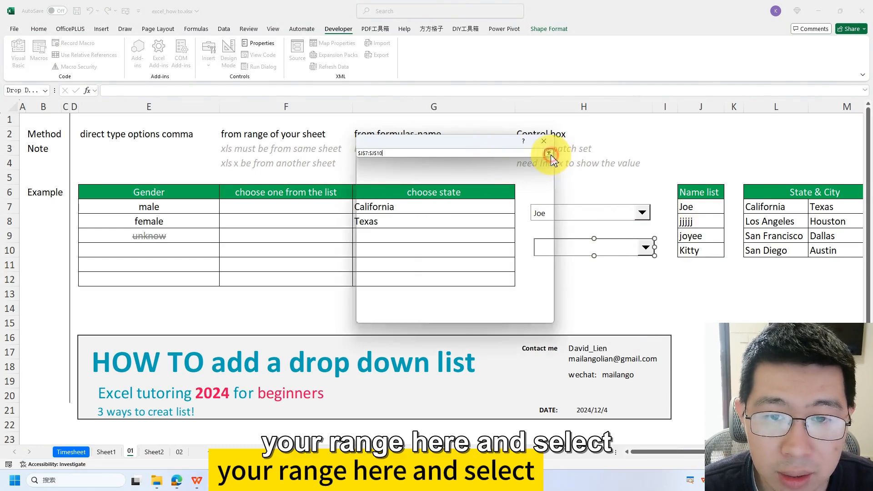
# - Set the combo box's cell link to $H$13 and apply the control settings
pyautogui.click(422, 180)
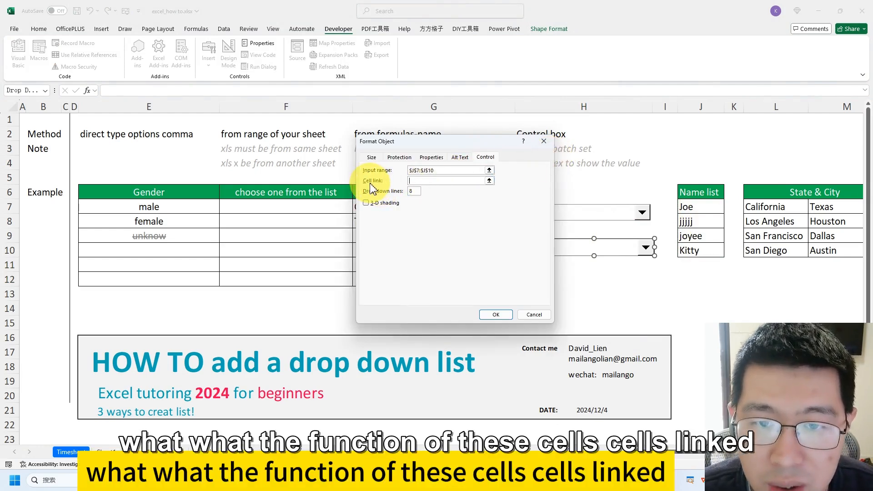
pyautogui.click(463, 180)
pyautogui.click(489, 178)
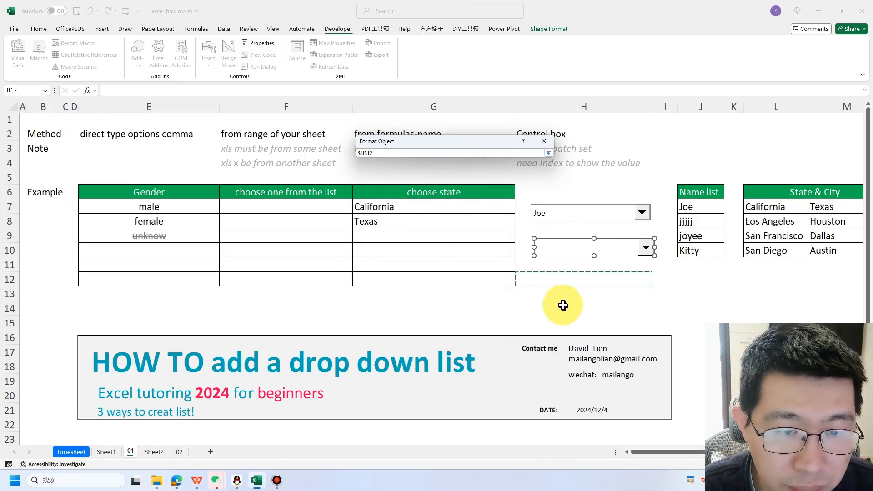
pyautogui.click(594, 299)
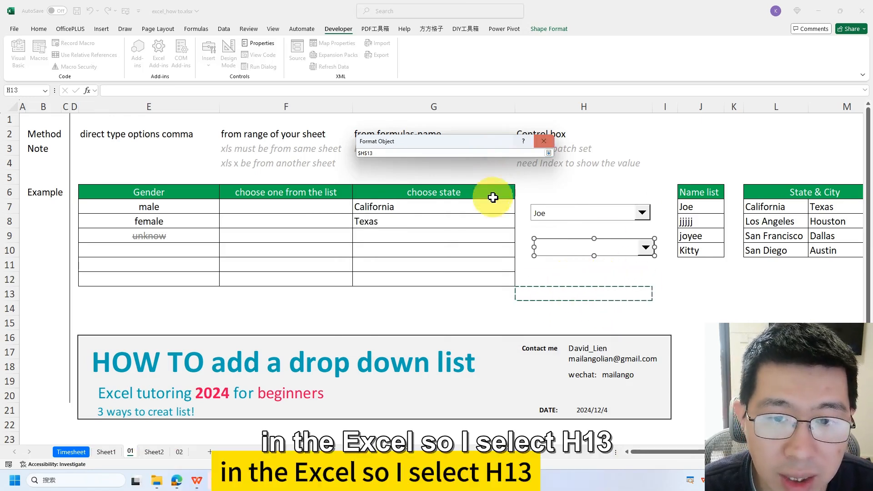
pyautogui.click(549, 153)
pyautogui.click(495, 314)
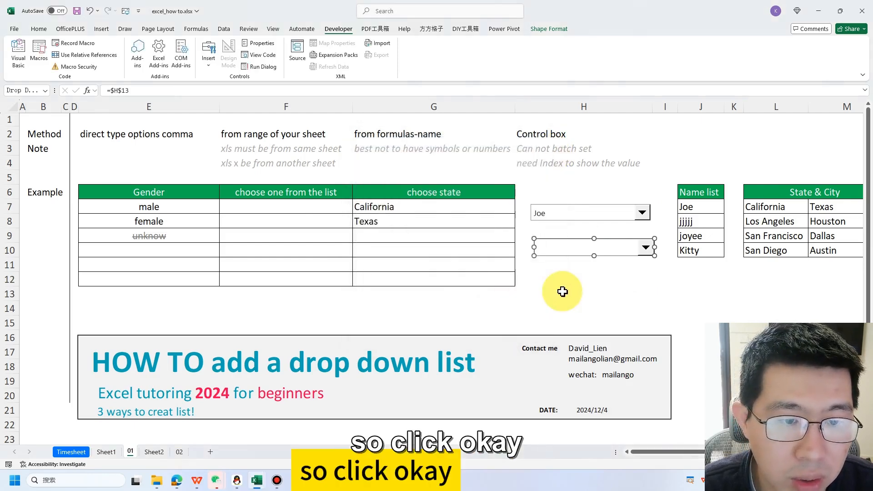
# - Select linked cell H13, then choose the first, second and again the first entry in the new combo box
pyautogui.click(563, 293)
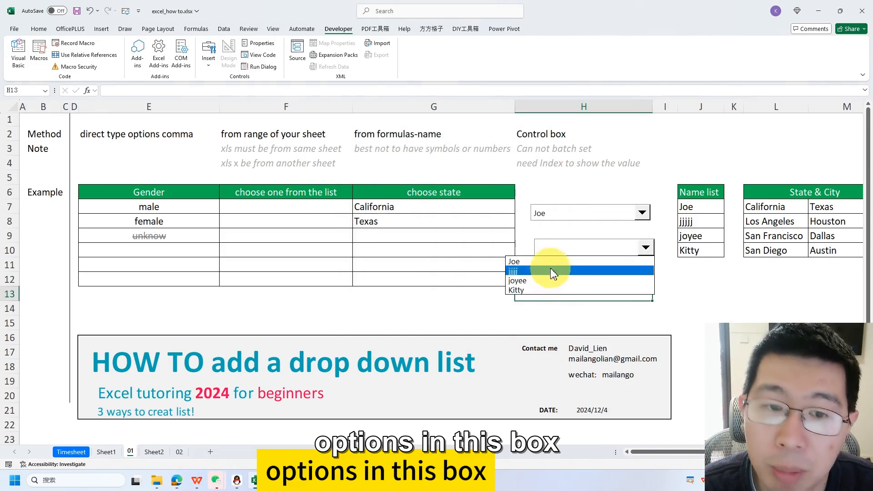
pyautogui.click(550, 262)
pyautogui.click(590, 249)
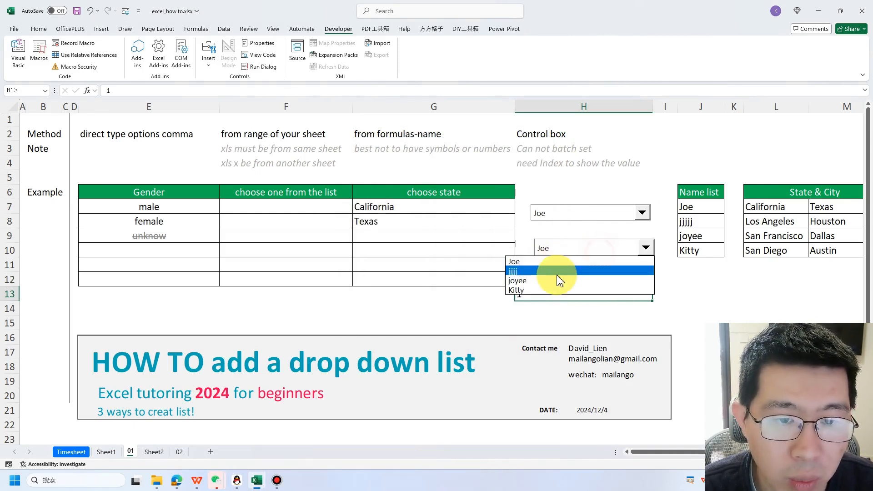
pyautogui.click(558, 273)
pyautogui.click(580, 250)
pyautogui.click(543, 262)
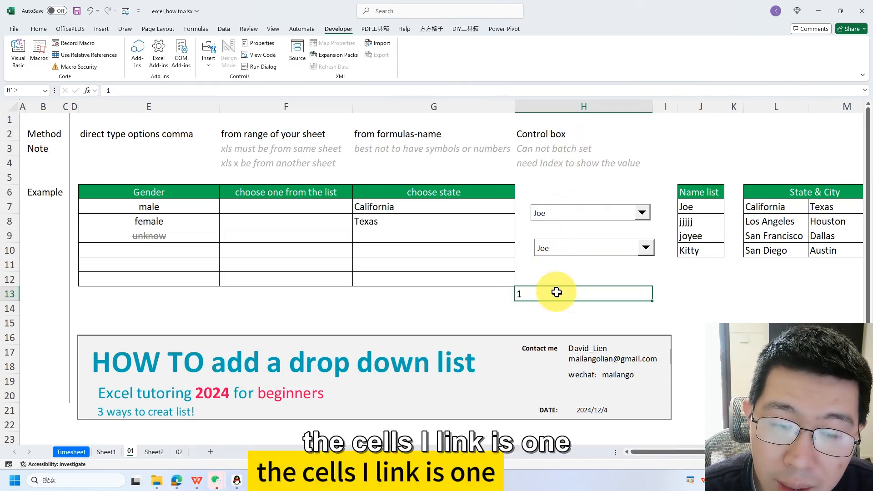
# - Choose the second, third and fourth entries of the new combo box in turn to test the link to H13
pyautogui.click(568, 250)
pyautogui.click(536, 272)
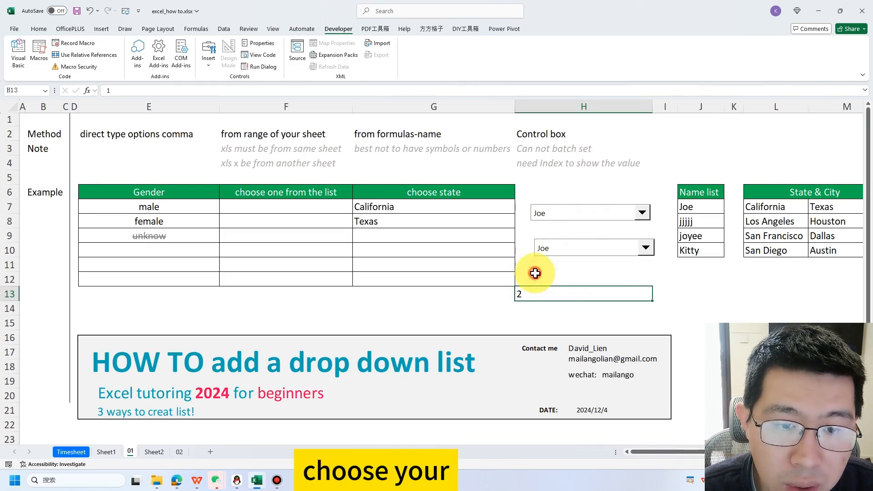
pyautogui.click(569, 253)
pyautogui.click(540, 282)
pyautogui.click(560, 252)
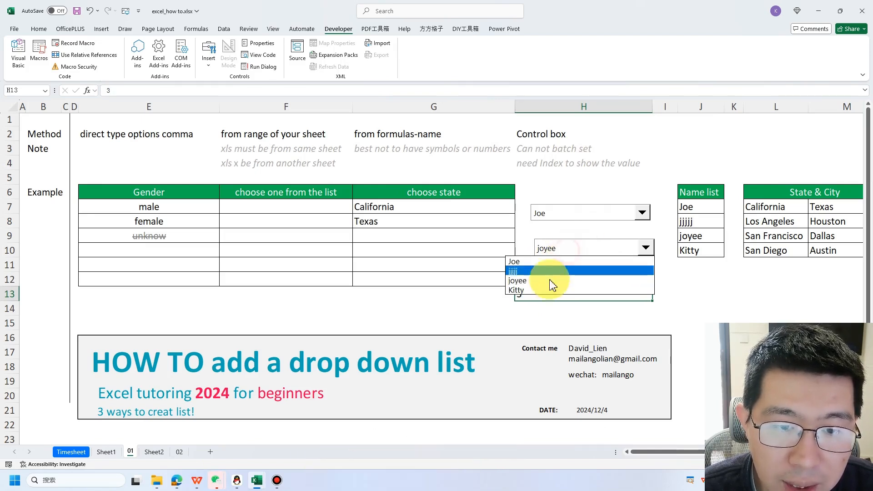
pyautogui.click(545, 289)
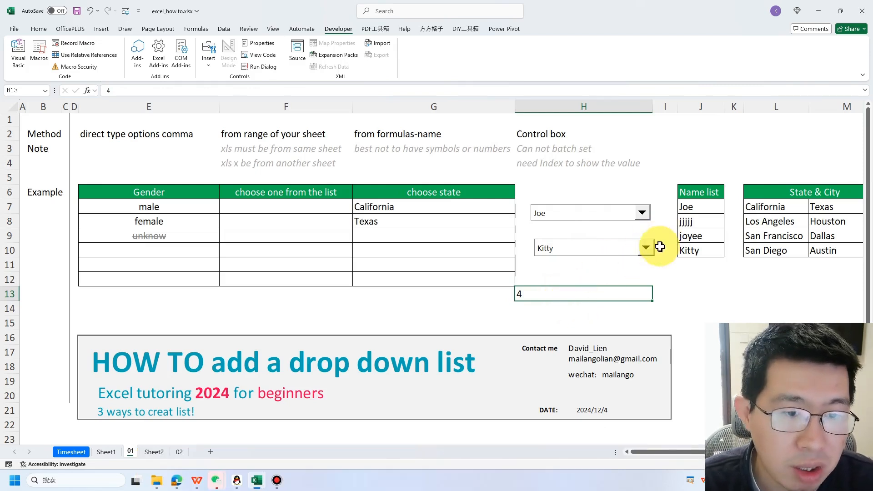
pyautogui.click(610, 257)
pyautogui.click(568, 288)
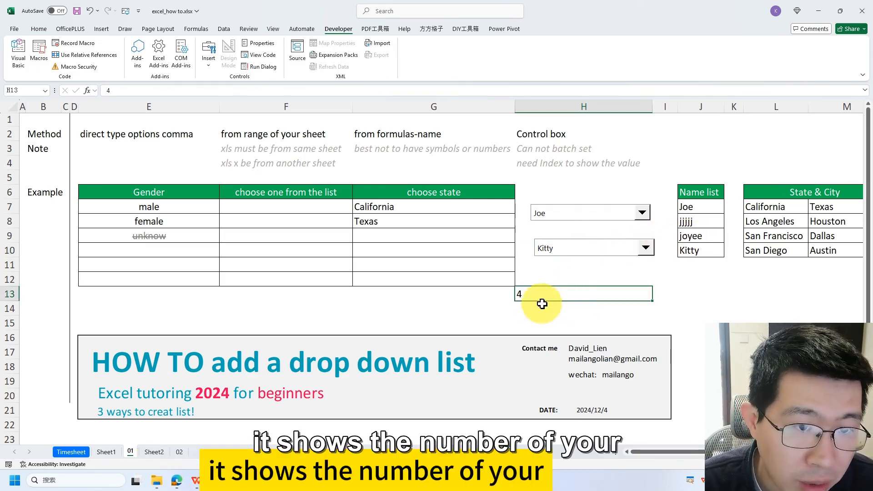
# - Review the name list in J7:J10, set linked cell H13 to 1 and choose the combo box's first entry
pyautogui.click(695, 210)
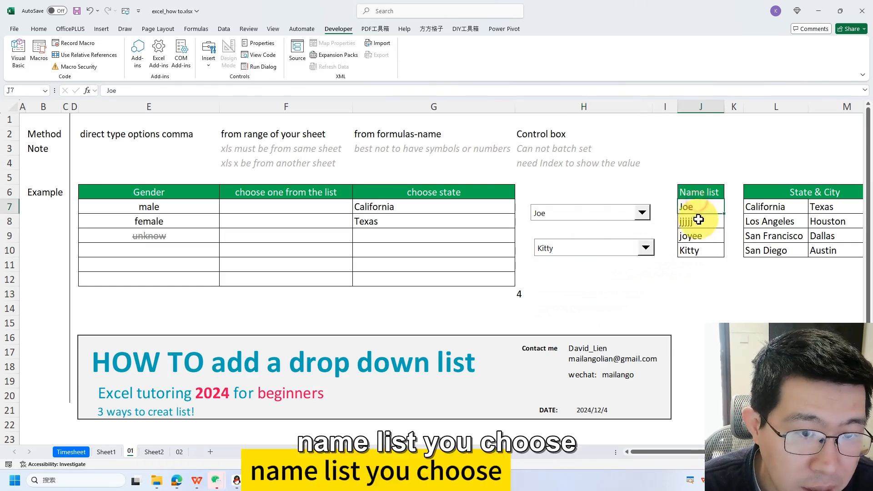
pyautogui.moveTo(698, 220); pyautogui.dragTo(698, 253)
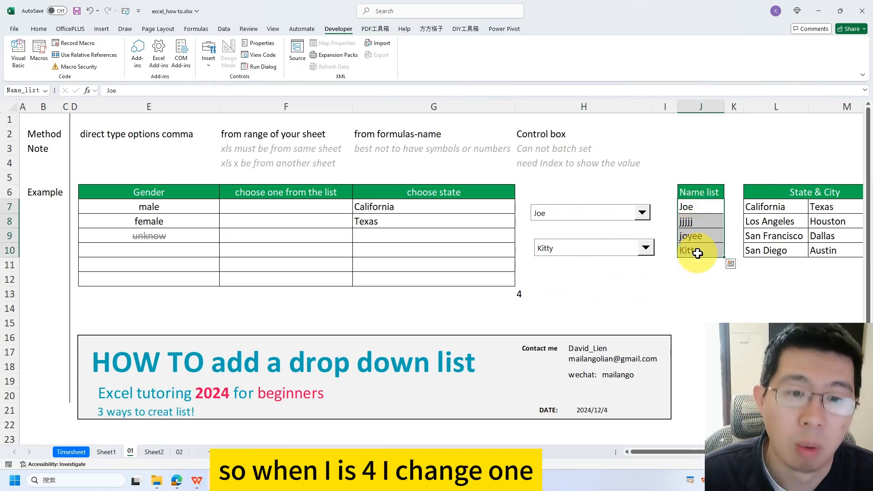
pyautogui.click(547, 294)
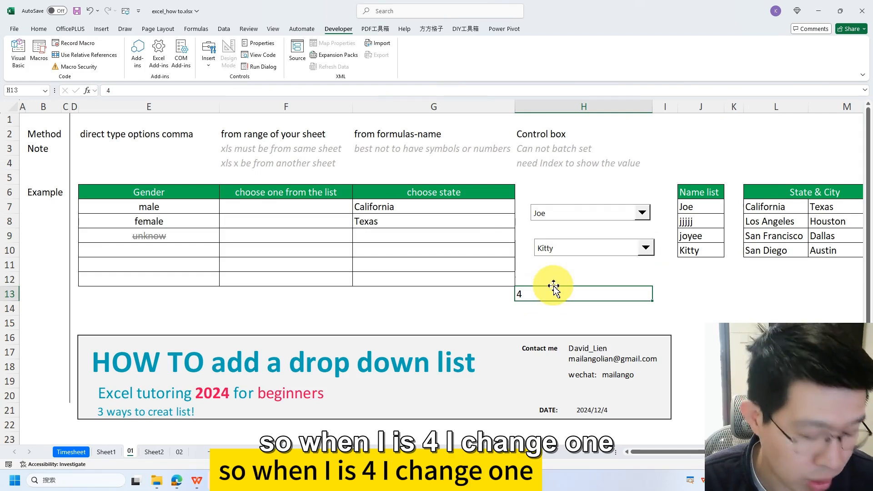
pyautogui.press('Return')
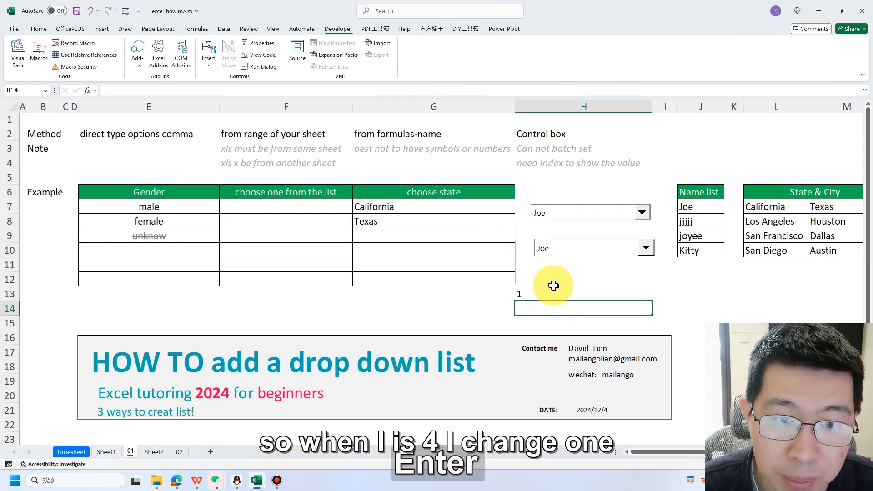
pyautogui.click(552, 248)
pyautogui.click(546, 262)
# - Set linked cell H13 to 2, then choose the fourth entry in the new combo box
pyautogui.click(540, 294)
pyautogui.write('2')
pyautogui.press('Return')
pyautogui.click(570, 249)
pyautogui.click(550, 290)
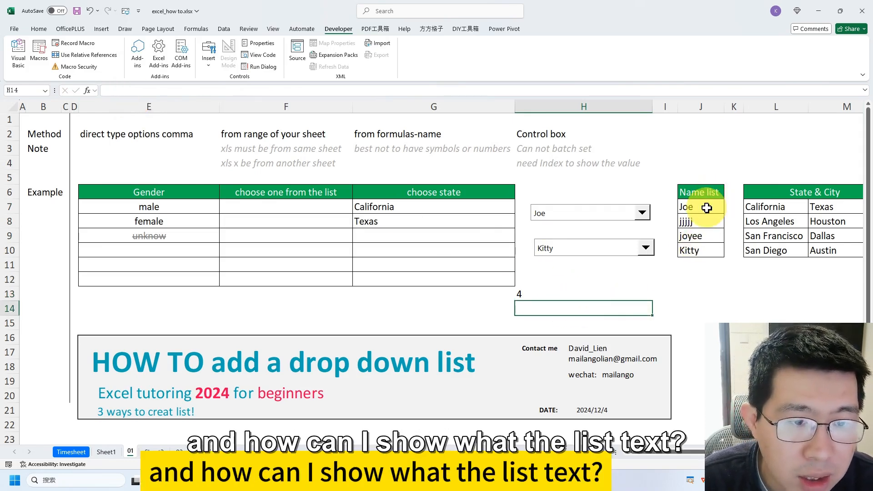
pyautogui.moveTo(706, 208); pyautogui.dragTo(705, 242)
pyautogui.click(562, 307)
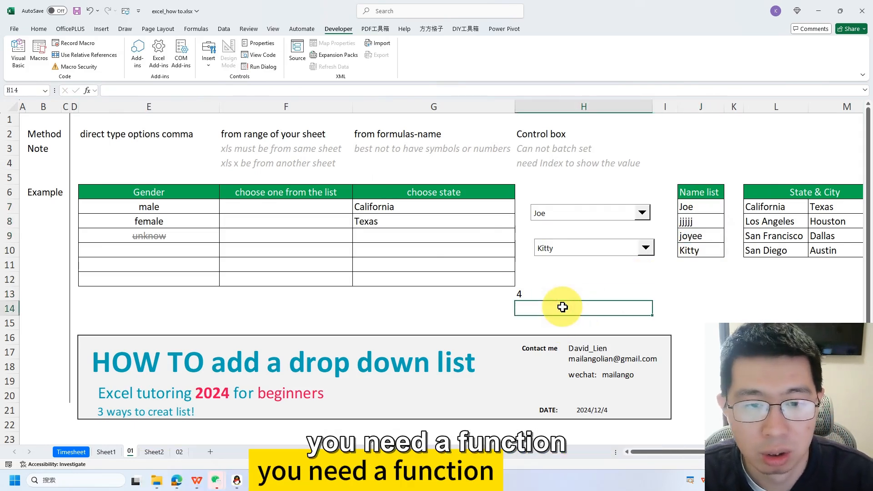
pyautogui.write('=')
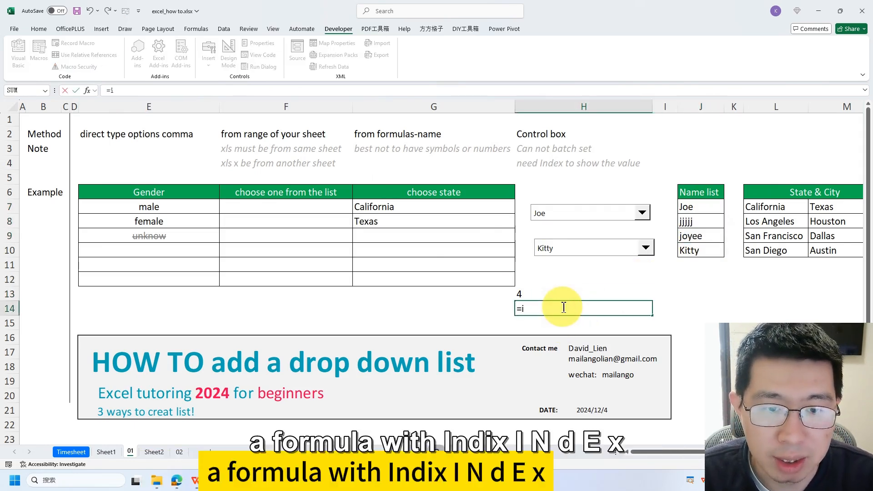
pyautogui.write('ind')
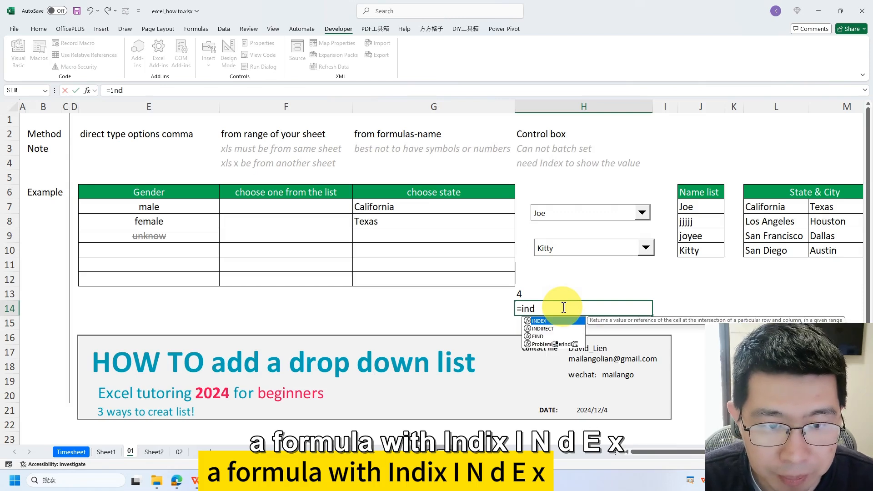
pyautogui.doubleClick(550, 328)
pyautogui.moveTo(567, 310); pyautogui.dragTo(467, 306)
# - Enter the formula =INDEX(Name_list,H13) in cell H14, using the name list J7:J10 as the array
pyautogui.write('=ind')
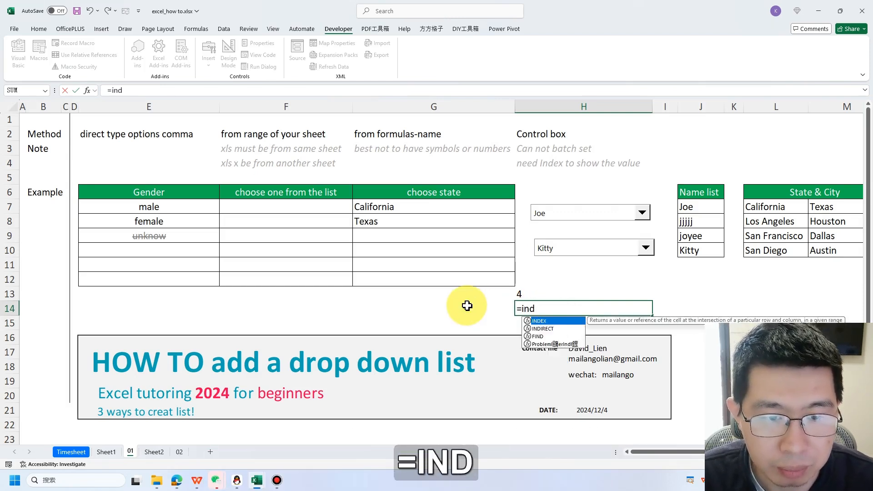
pyautogui.write('ex')
pyautogui.doubleClick(543, 322)
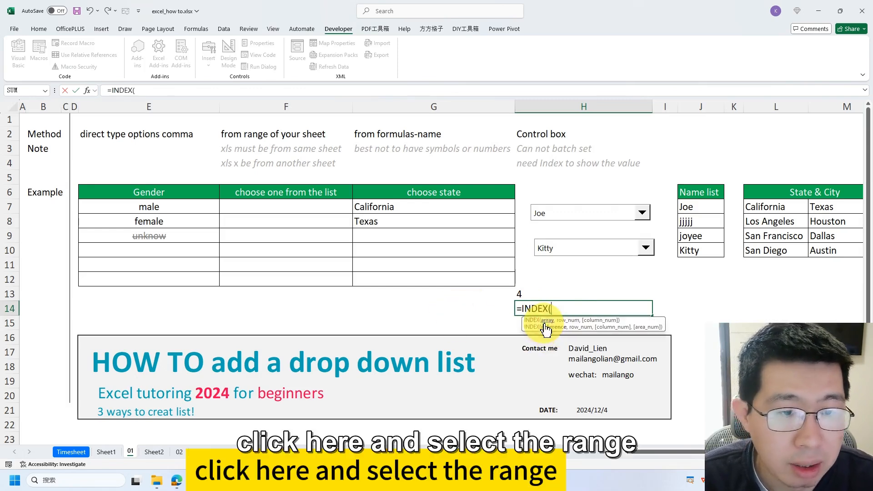
pyautogui.moveTo(711, 206); pyautogui.dragTo(705, 242)
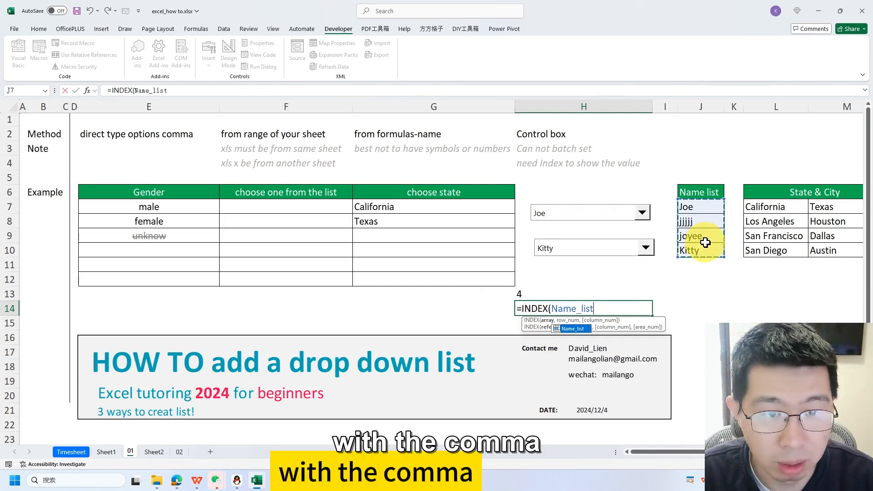
pyautogui.write(',')
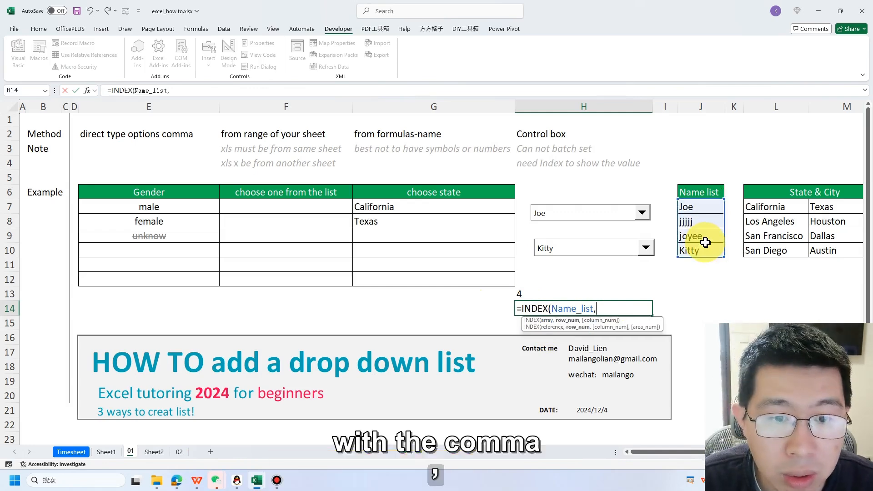
pyautogui.click(546, 296)
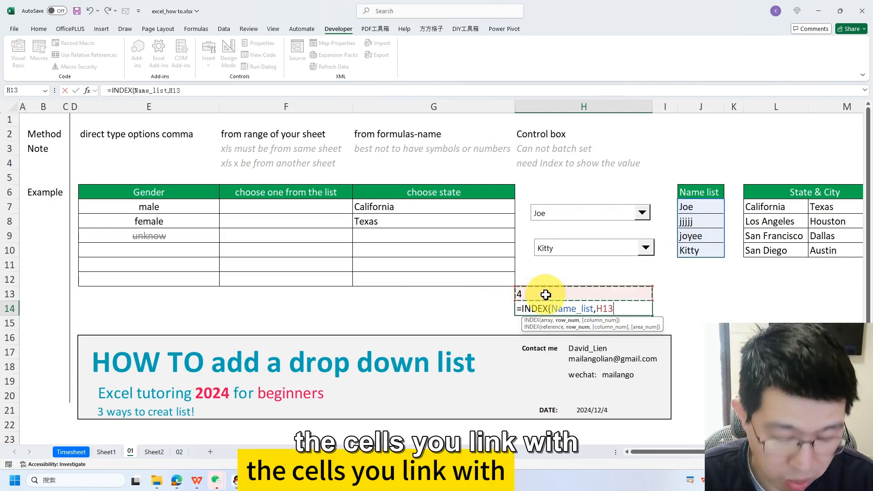
pyautogui.write(')')
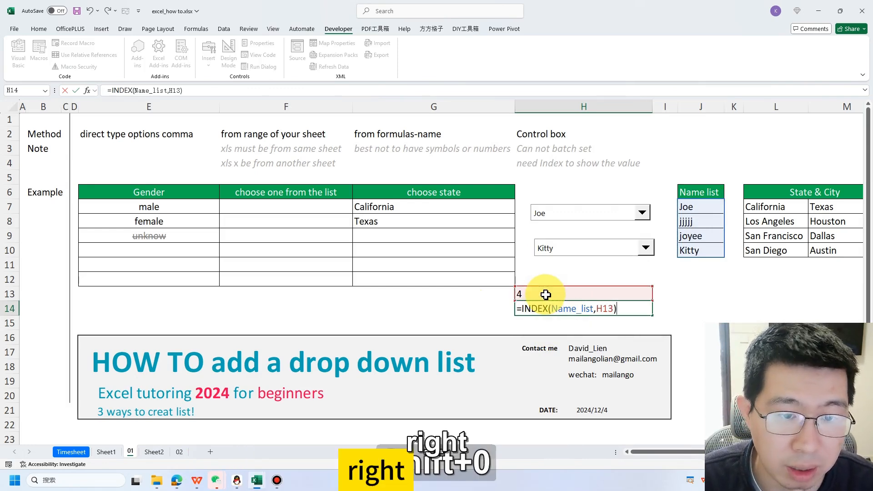
pyautogui.press('Return')
# - Choose the first entry in the lower combo box, then select H14 to check the INDEX formula's output
pyautogui.click(547, 293)
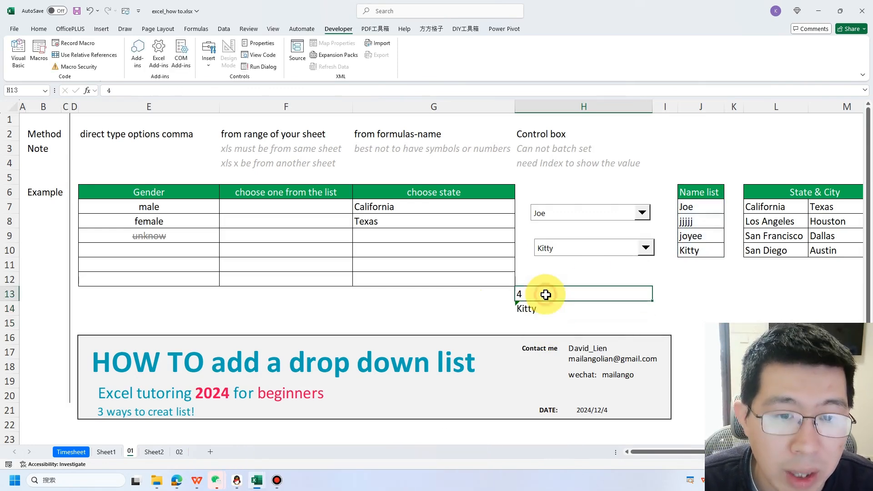
pyautogui.click(619, 251)
pyautogui.click(538, 254)
pyautogui.click(534, 309)
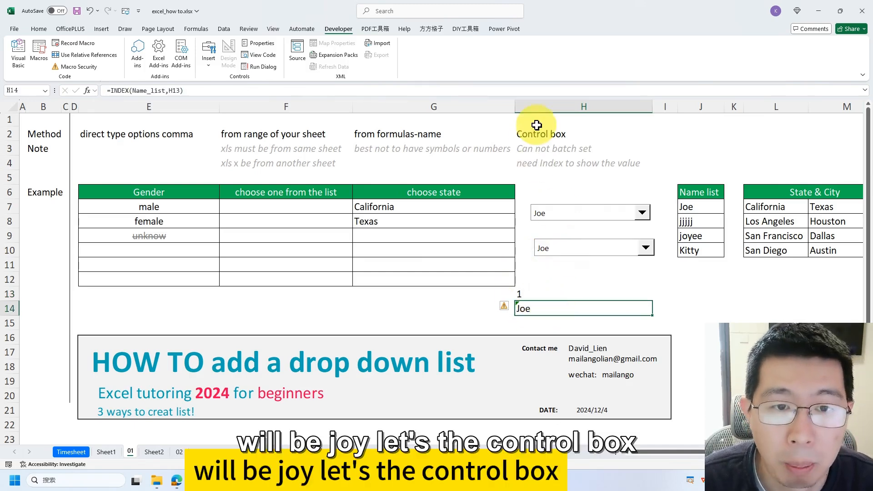
# - Review the control box notes in H3:H4, the state in G7 and the California cities in L8:L10
pyautogui.click(552, 149)
pyautogui.click(552, 164)
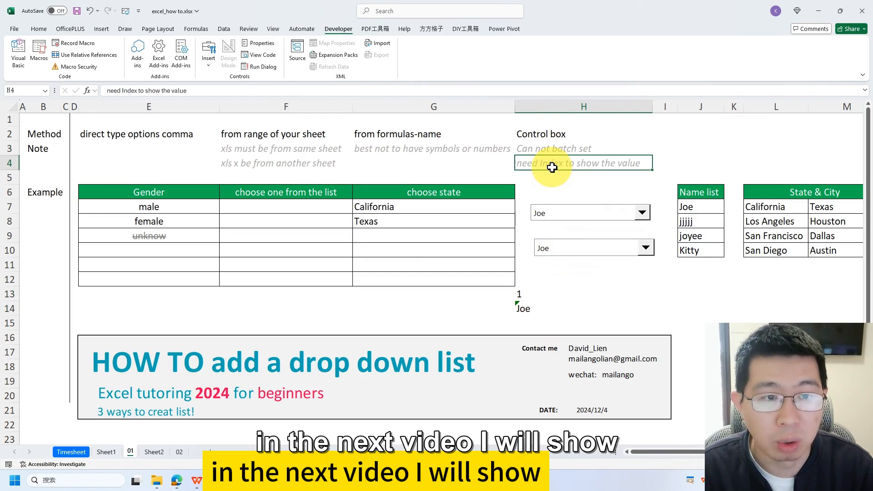
pyautogui.click(433, 210)
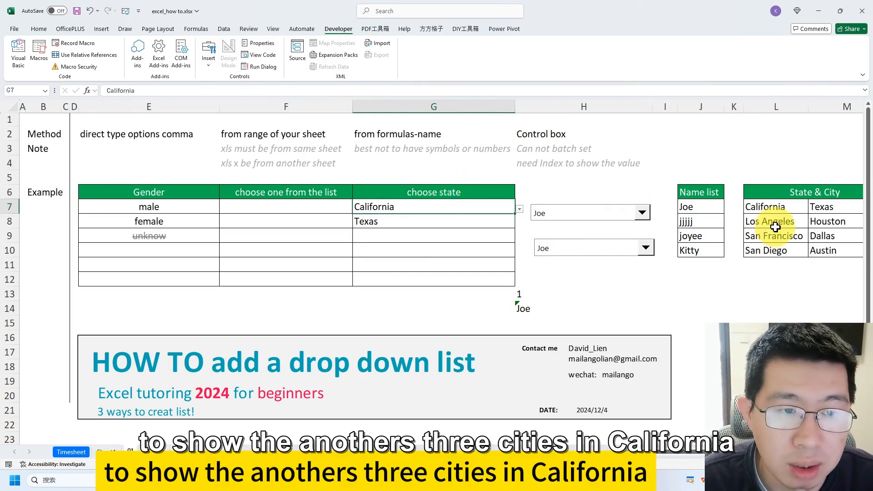
pyautogui.moveTo(775, 223); pyautogui.dragTo(775, 244)
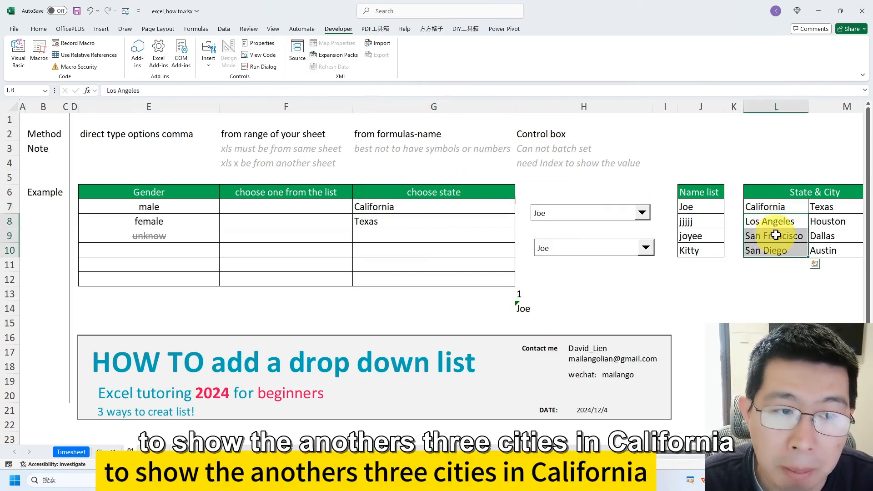